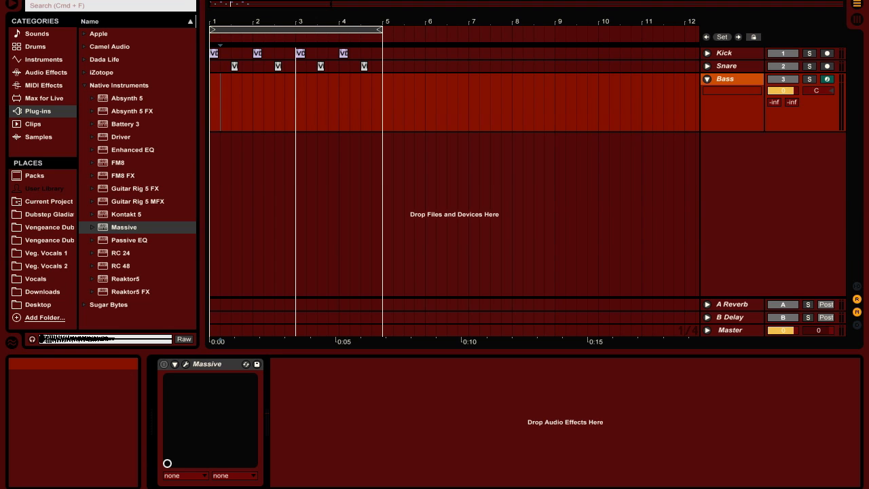
- Inspect the Kick and Snare tracks and play the drum loop
key(Tab)
key(Tab)
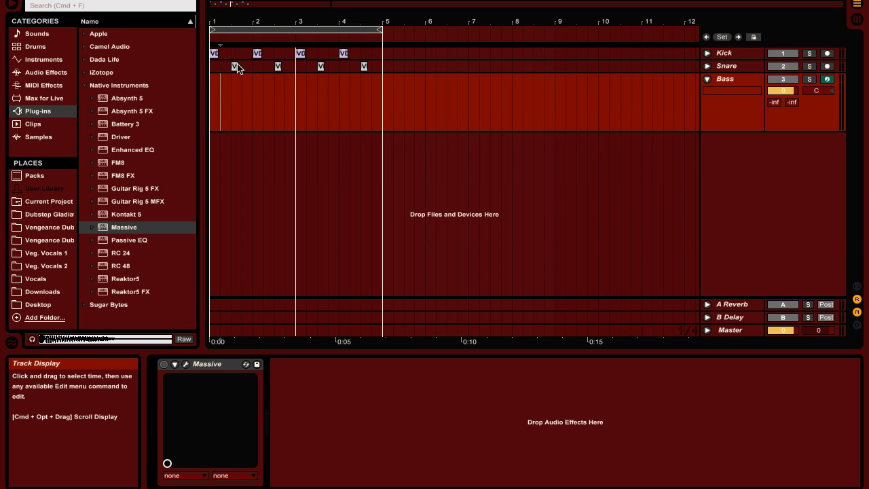
click(706, 53)
click(707, 112)
click(707, 112)
click(707, 55)
key(space)
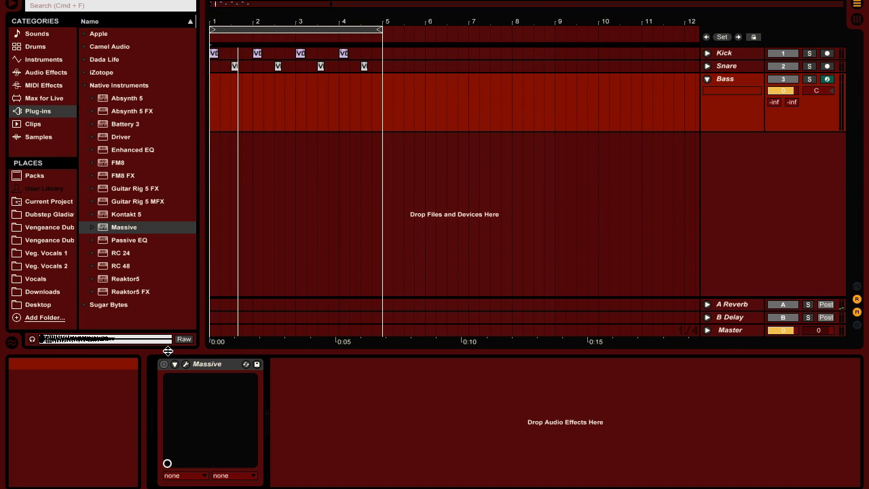
- Open the Massive synth's editor from the Bass track's device and move its window until the whole interface is visible
click(217, 366)
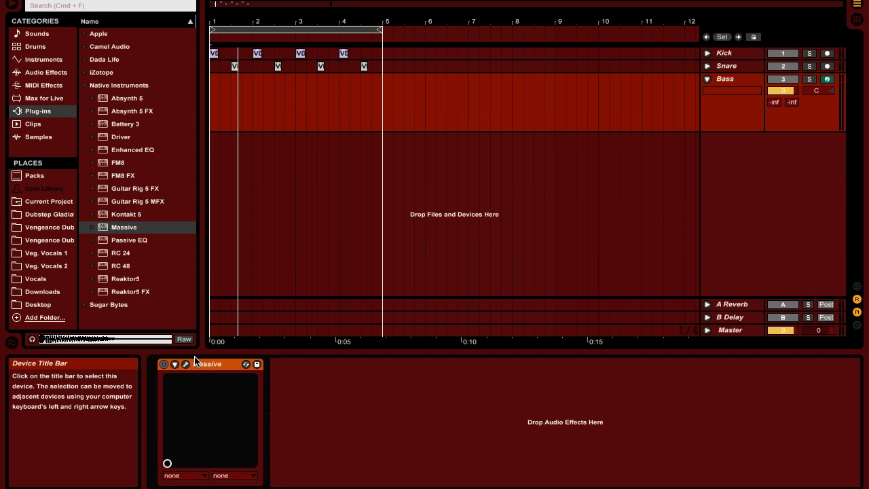
click(186, 364)
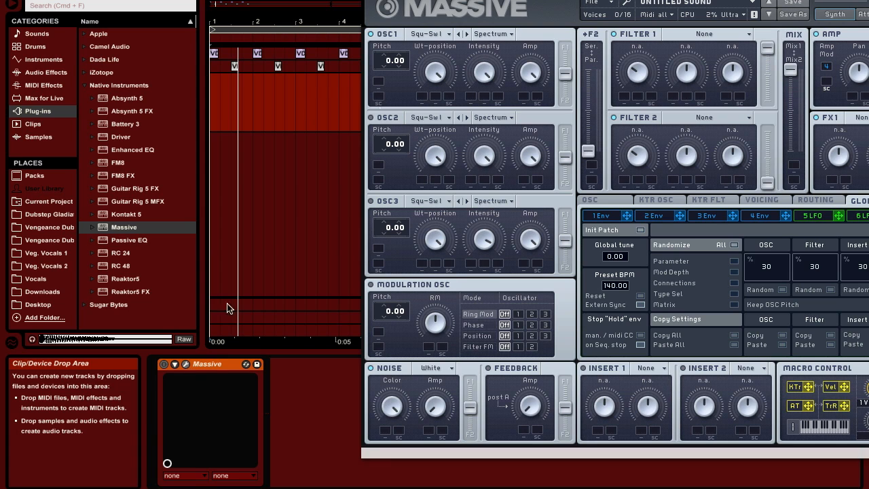
drag(475, 2, 279, 0)
drag(342, 0, 298, 1)
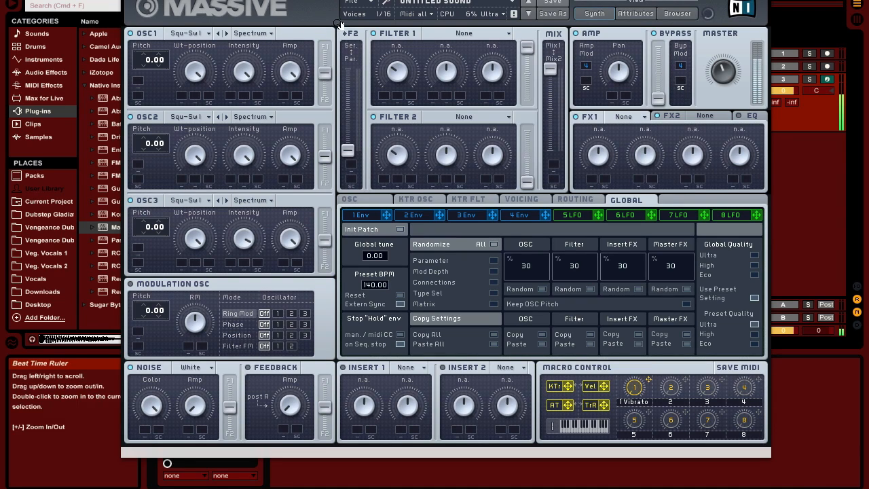
- Load the Gentle Speech wavetable in OSC1 and set the mode of all three oscillators to Bend-/+
click(190, 34)
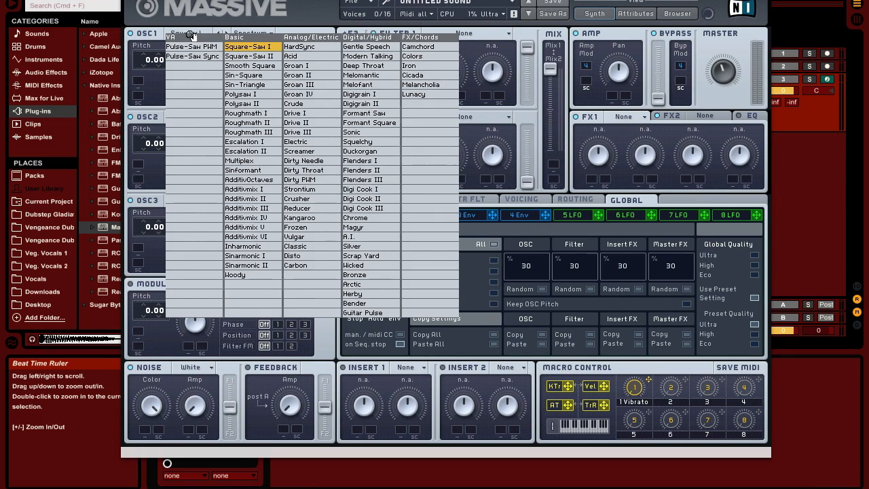
click(357, 47)
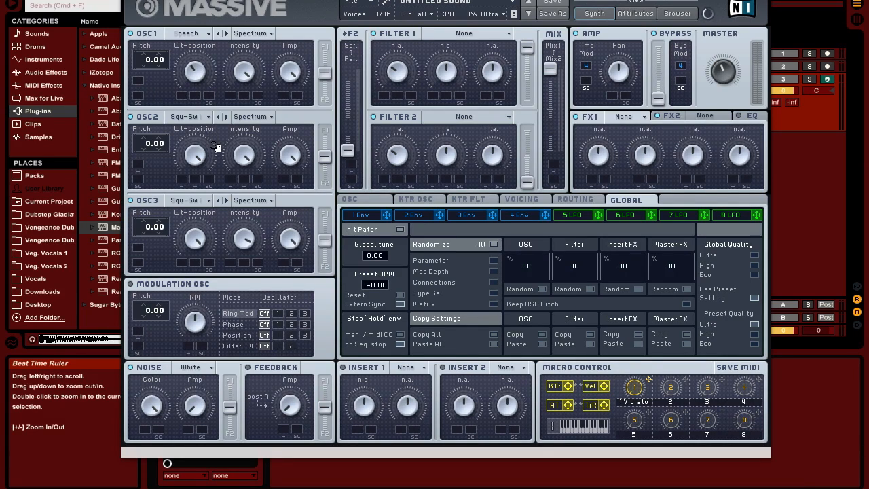
click(256, 33)
click(260, 51)
click(253, 116)
click(256, 138)
click(253, 199)
click(255, 220)
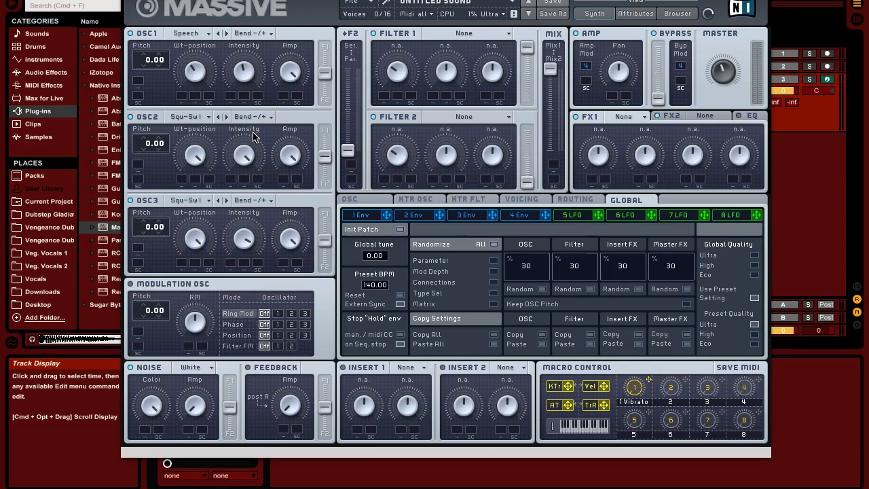
- Set OSC1's pitch to -12.00 and adjust its Intensity to slightly below centre
mouse_move(253, 133)
mouse_down()
mouse_move(235, 78)
mouse_move(247, 143)
mouse_move(245, 131)
mouse_up()
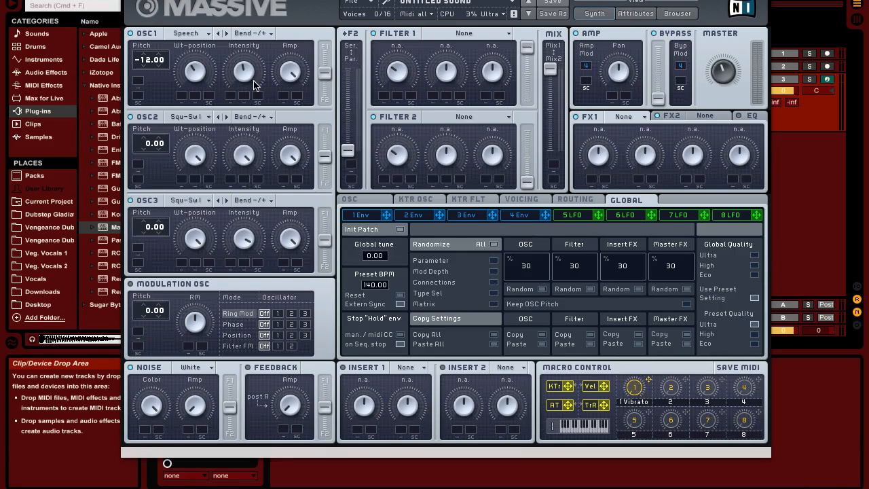
drag(253, 75, 236, 59)
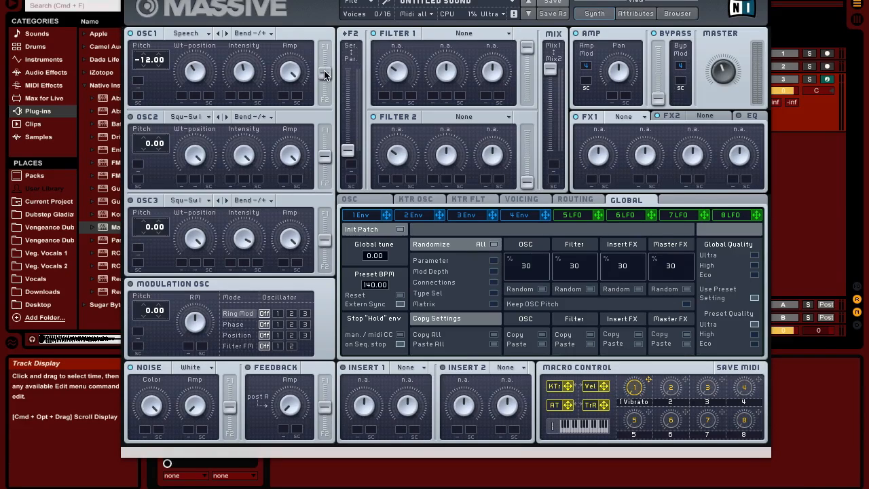
- Route OSC1, OSC2 and OSC3 entirely to Filter 1
drag(324, 72, 324, 45)
drag(324, 157, 324, 128)
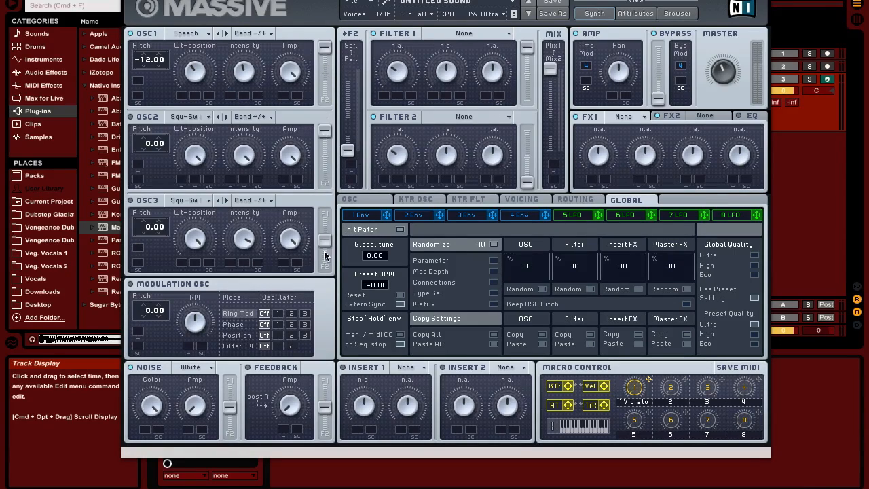
drag(326, 243, 325, 214)
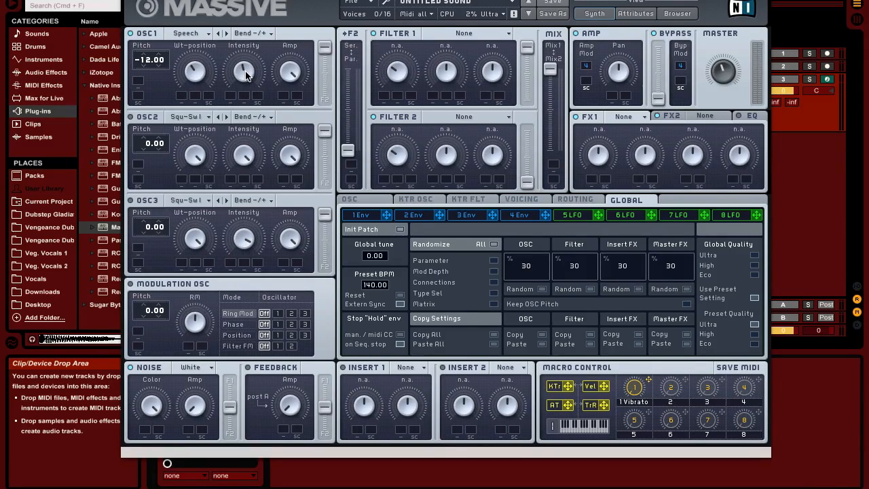
- Load the Chrome wavetable in OSC2 and set its pitch to -24.00
click(195, 117)
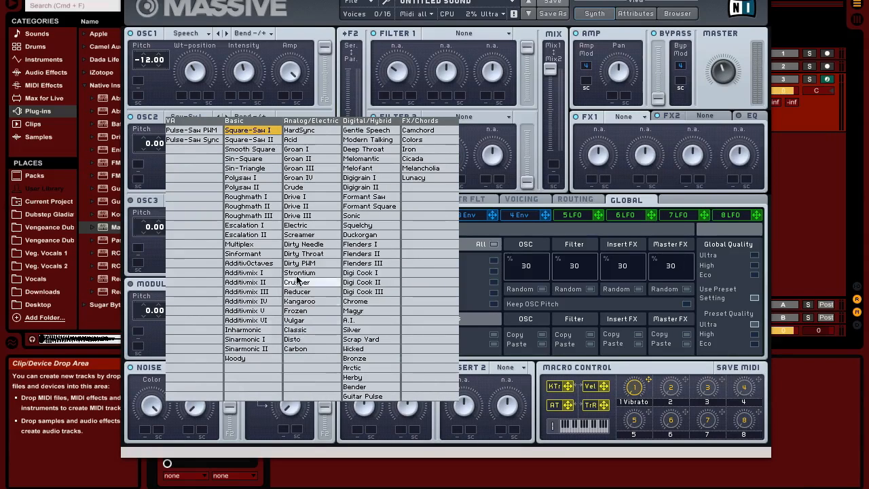
click(365, 302)
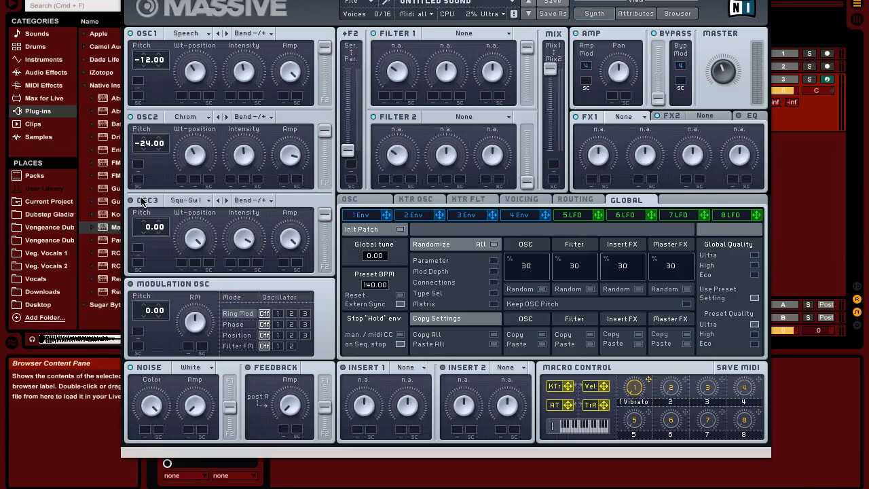
- Load the Deep Throat wavetable in OSC3 and set its pitch to -24.00
click(182, 206)
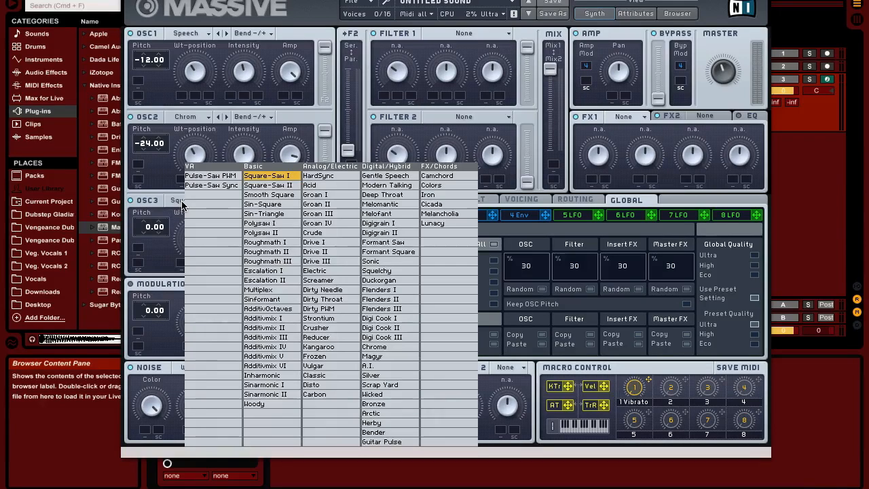
click(384, 195)
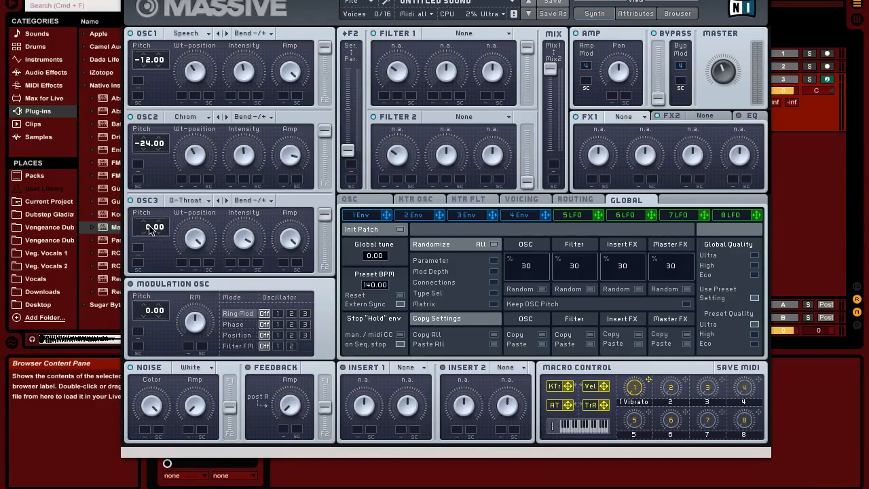
drag(150, 236, 152, 239)
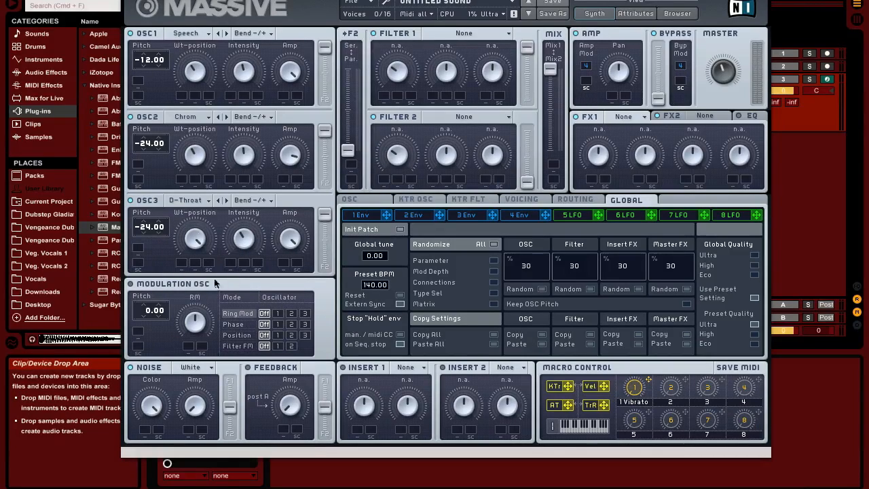
- Clear macro 1's Vibrato assignment and assign the macro to the Intensity of OSC1, OSC2 and OSC3
right_click(648, 381)
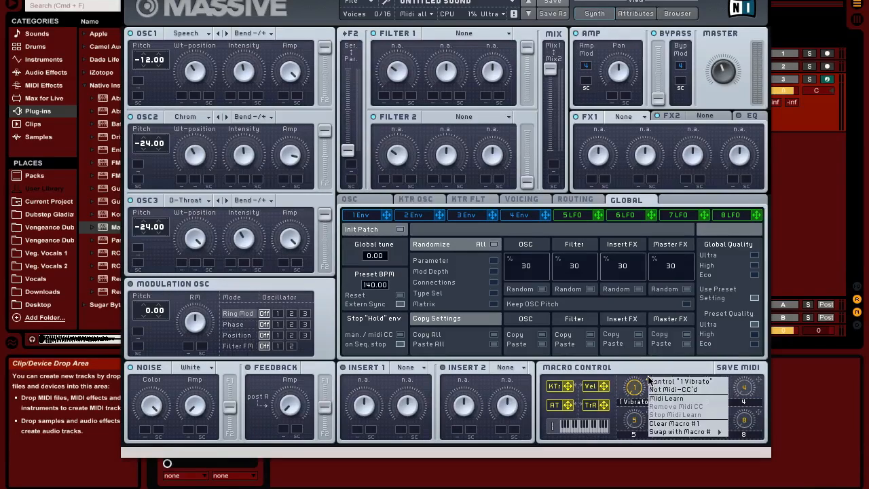
click(672, 424)
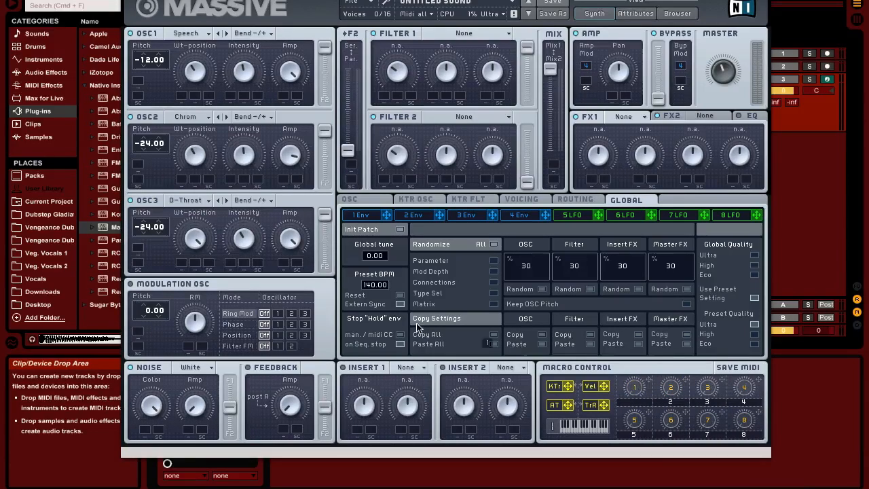
drag(224, 95, 231, 96)
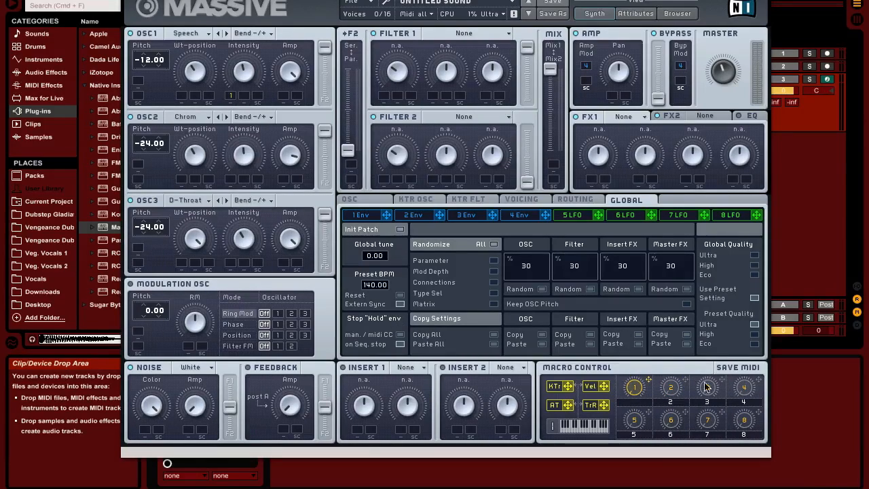
drag(251, 250, 230, 181)
drag(649, 384, 229, 263)
- Rename macro 1 as Growl
click(641, 402)
text(Growl)
key(Return)
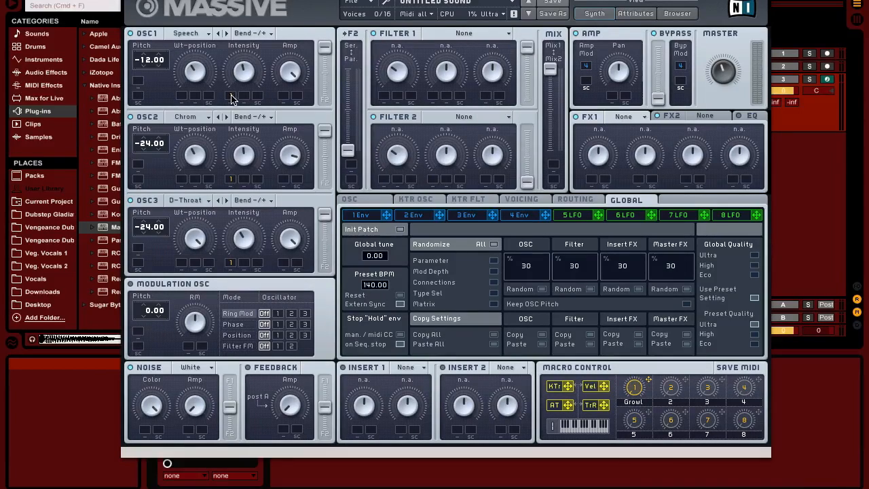
- Extend the Growl macro's modulation range upward on each oscillator's Intensity and sweep the macro to test the sound
drag(232, 100, 226, 70)
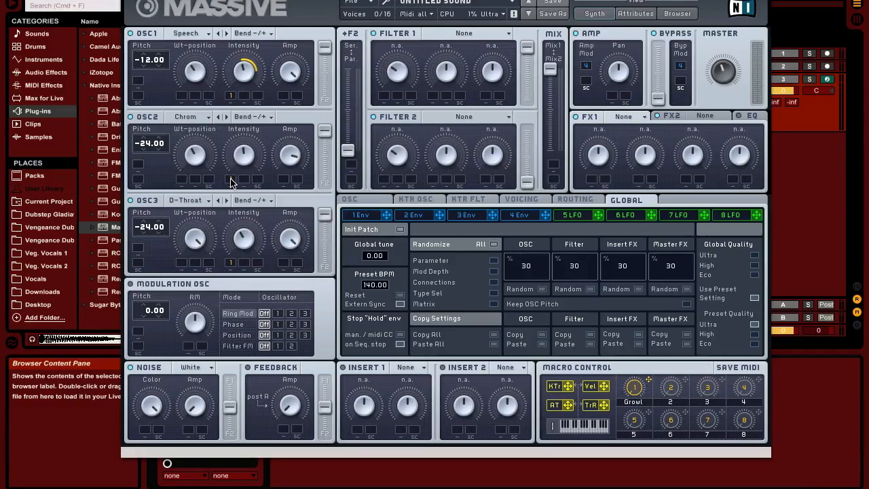
drag(231, 180, 228, 158)
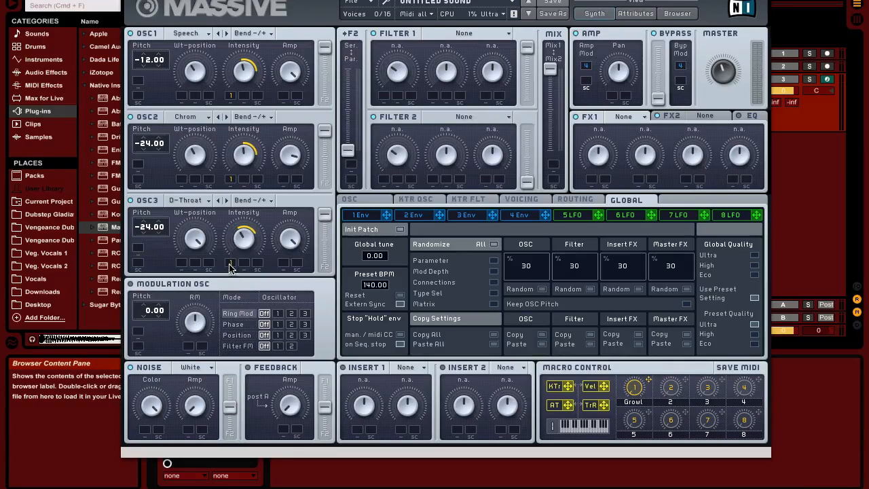
drag(636, 389, 625, 354)
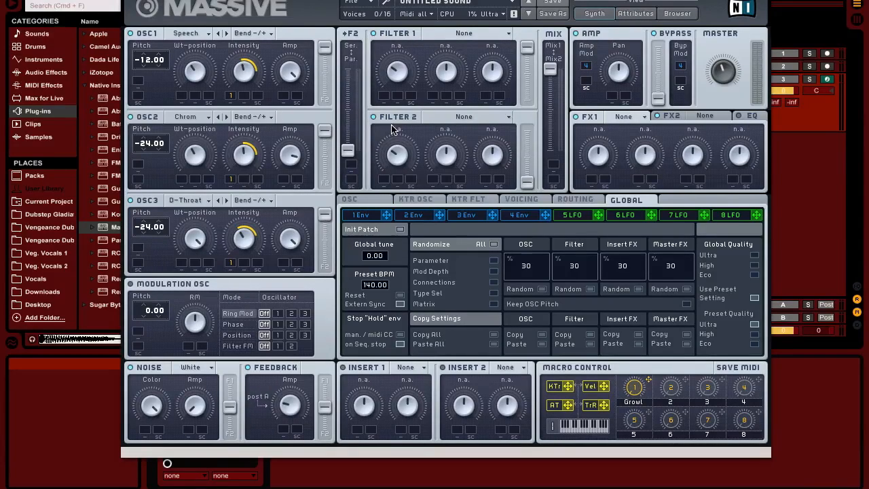
- Set Filter 1 to Bandreject and lower its Cutoff, Bandwidth and Resonance
click(465, 33)
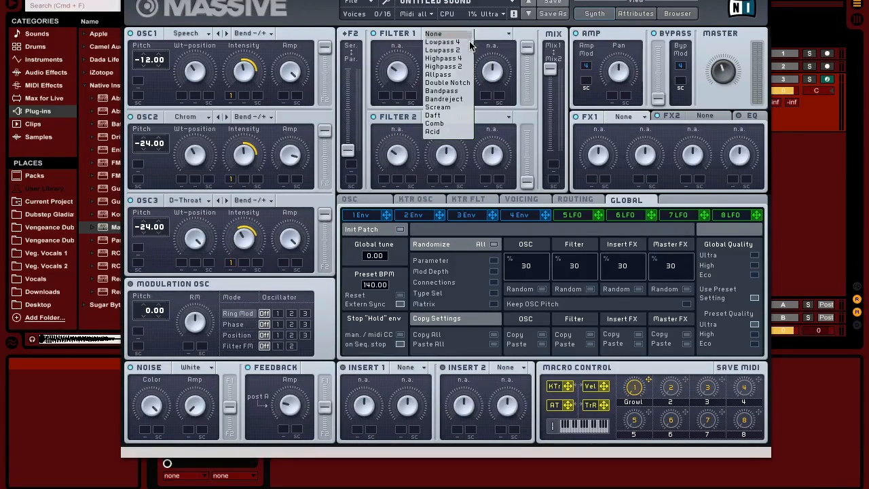
click(443, 99)
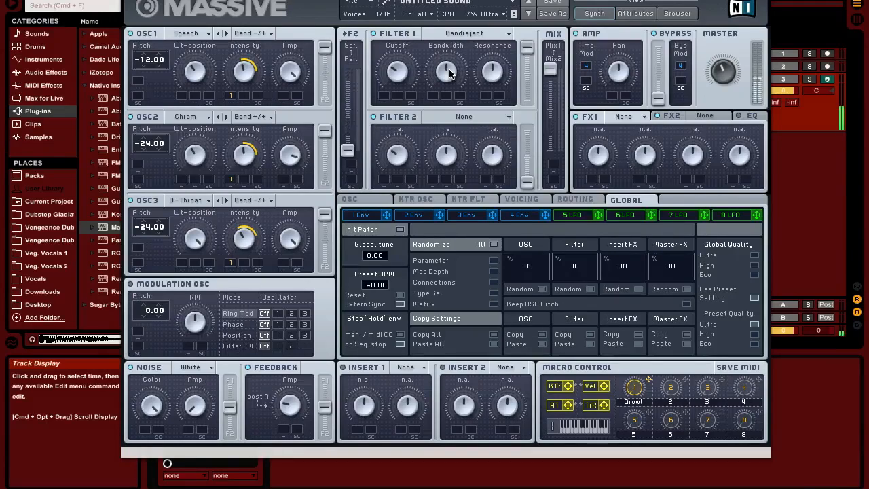
drag(446, 77, 446, 107)
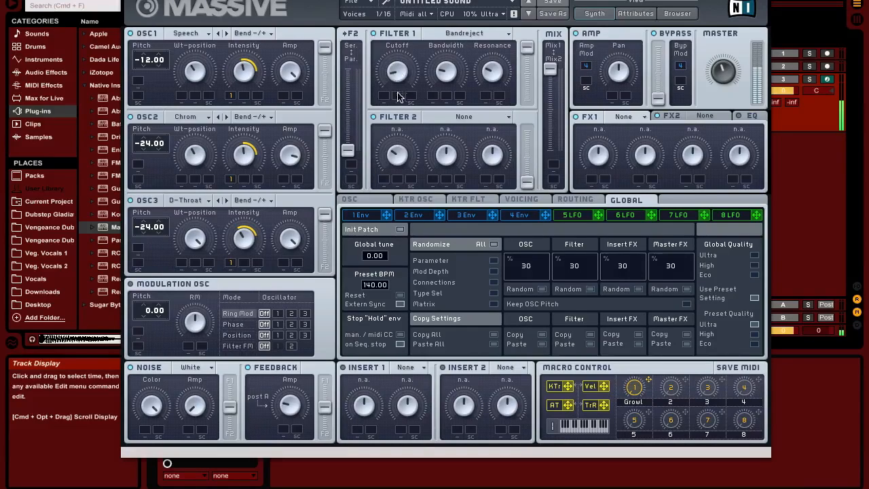
- Assign the Growl macro to Filter 1's Cutoff with a short upward modulation range
drag(650, 382, 385, 100)
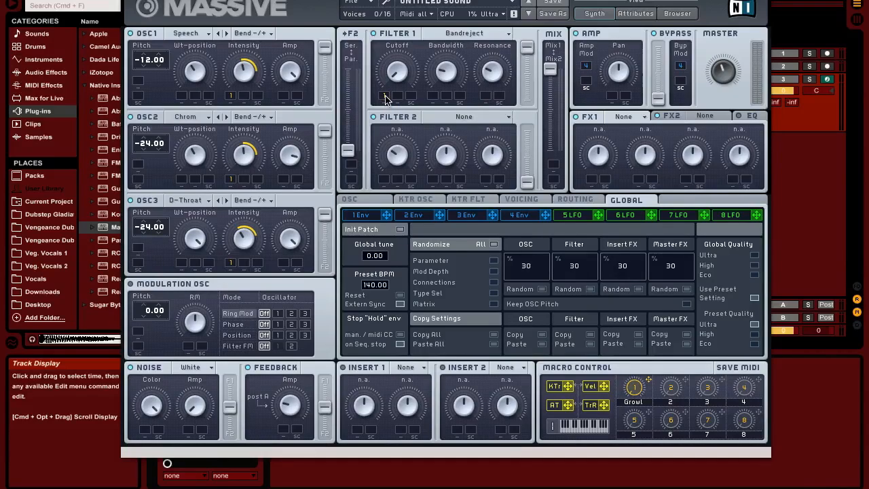
drag(385, 100, 371, 74)
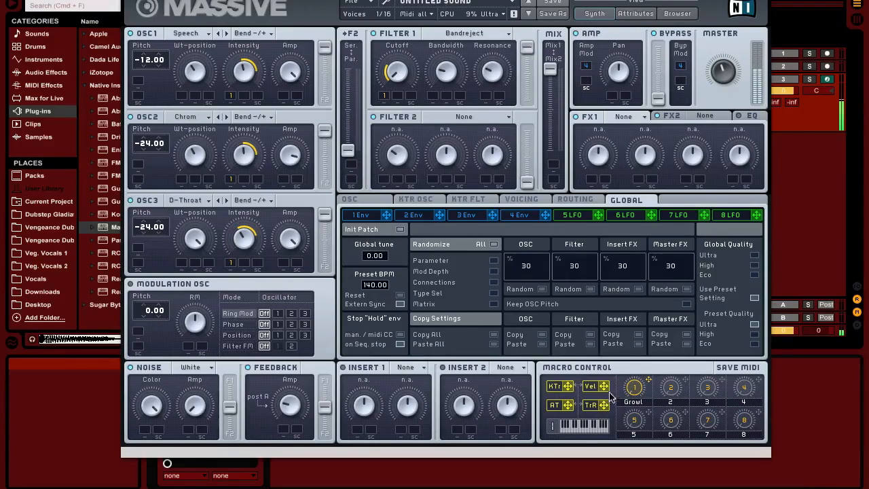
- Load Hardclipper in Insert 1 and Parabolic Shaper in Insert 2, adjusting their Dry/Wet and Drive amounts
click(420, 369)
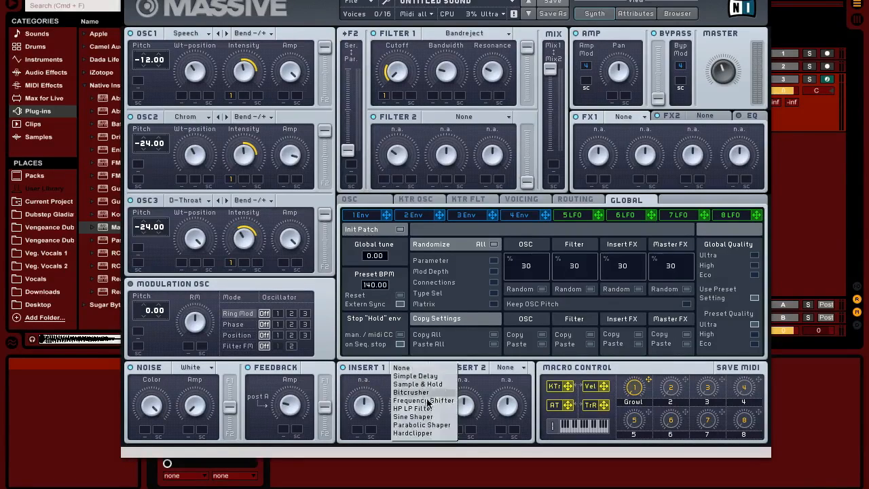
click(429, 437)
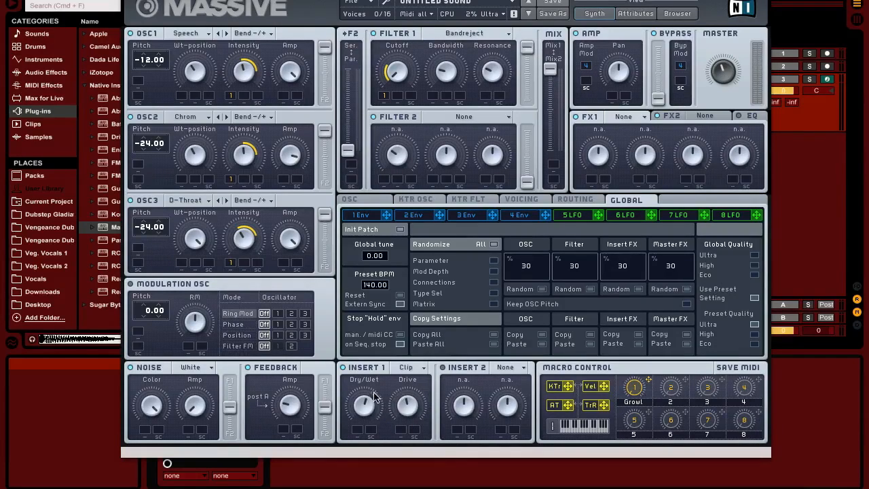
click(511, 370)
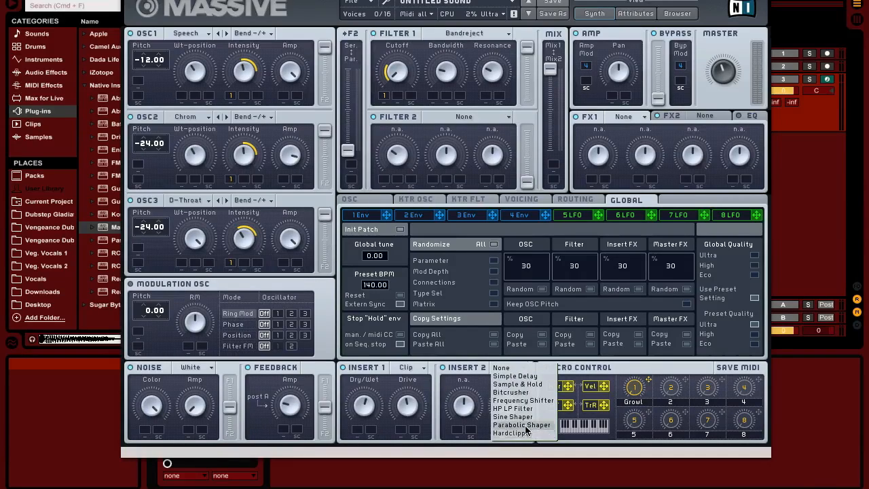
click(526, 429)
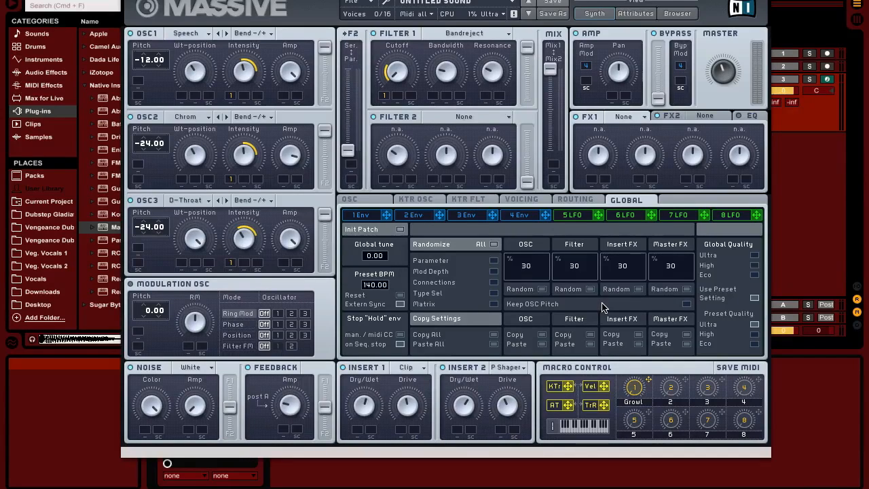
- Load the C Tube effect in FX1 with Dry/Wet and Drive slightly below centre
click(635, 114)
click(653, 246)
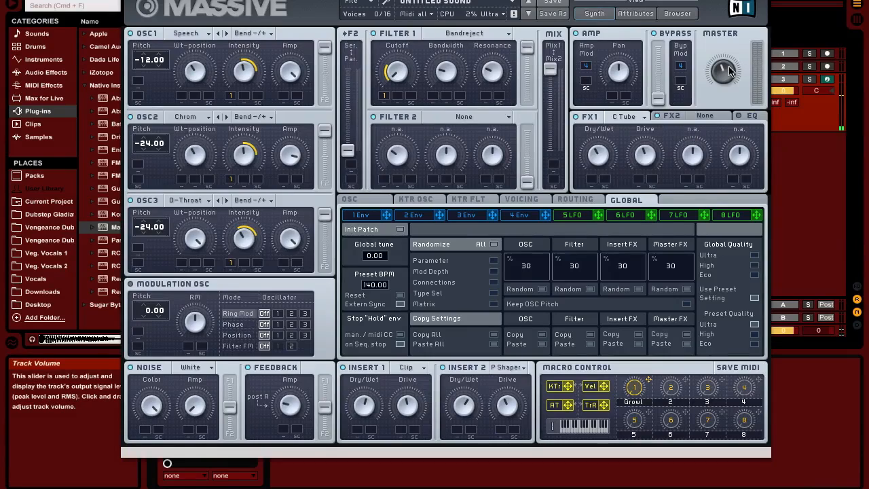
- Load Dimension Expander in FX2 with a low Dry/Wet, and enable the EQ with Low Shelf slightly cut and High Shelf slightly boosted
click(689, 118)
click(714, 118)
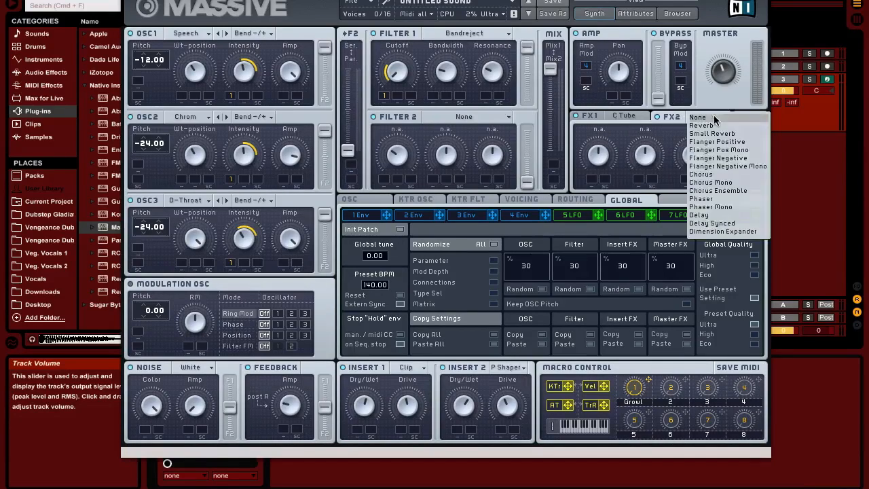
click(700, 232)
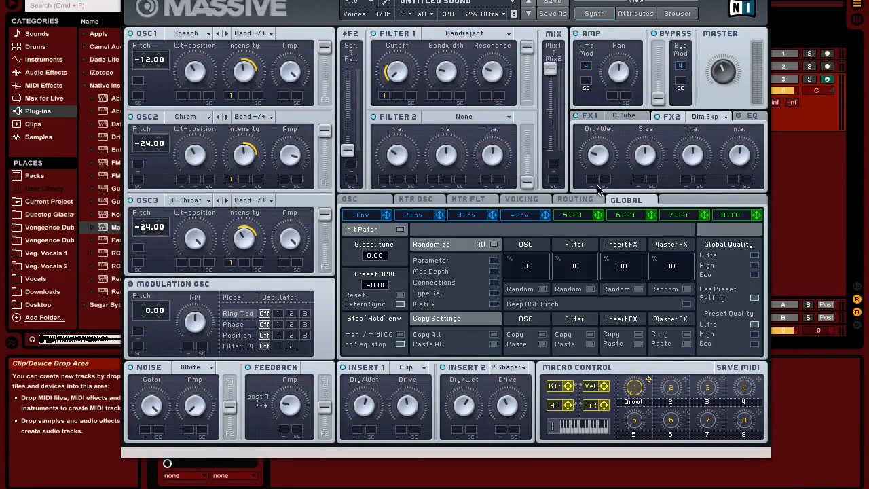
drag(646, 161, 648, 213)
click(751, 117)
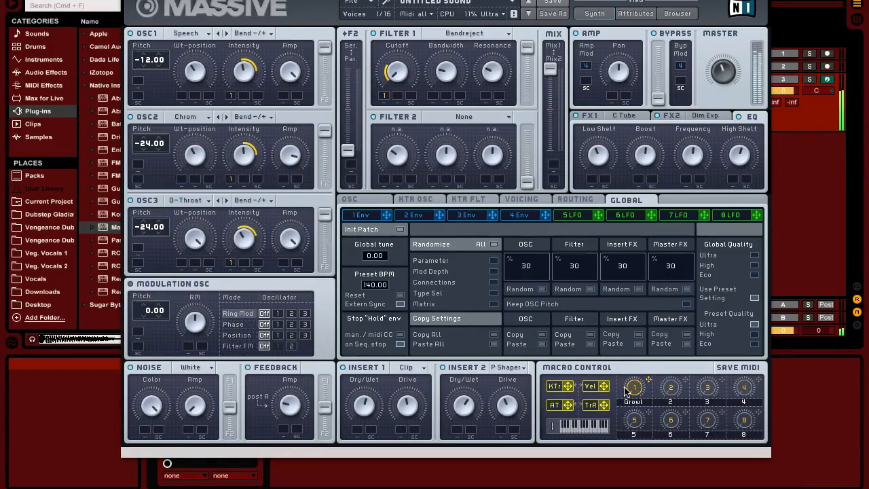
click(129, 1)
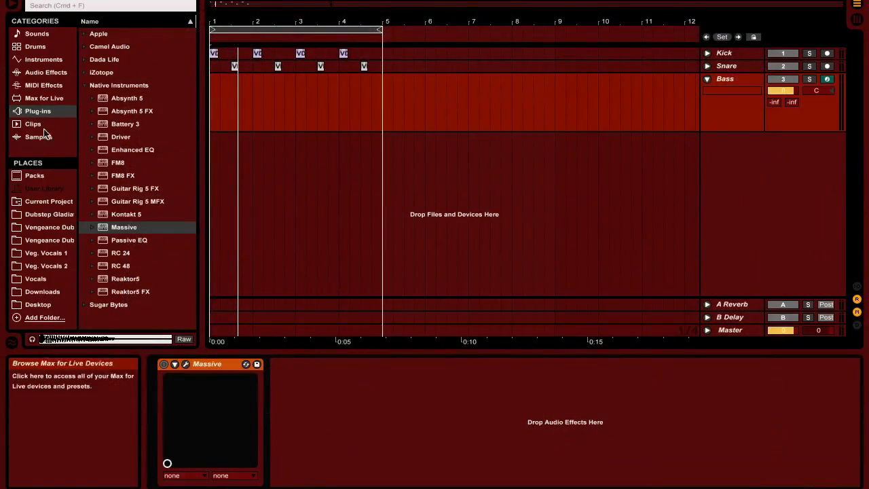
- Search the whole browser library for EQ and add EQ Eight after Massive on the Bass track
click(45, 139)
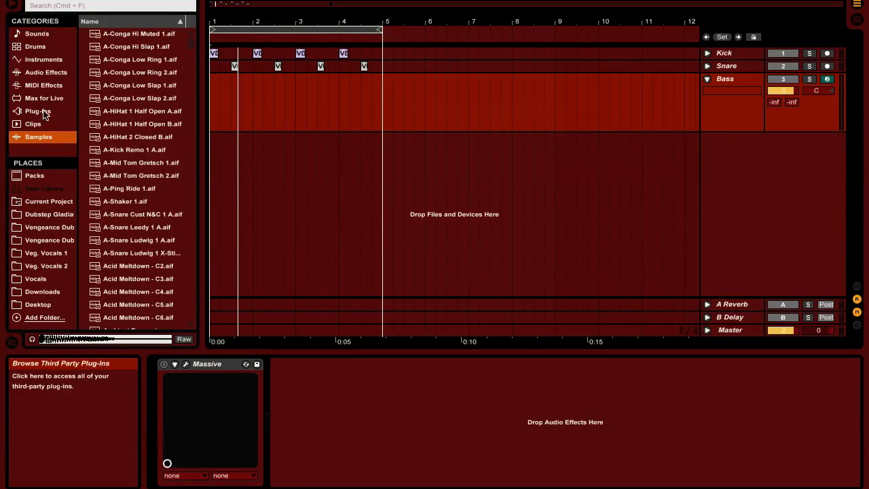
click(79, 7)
text(ott)
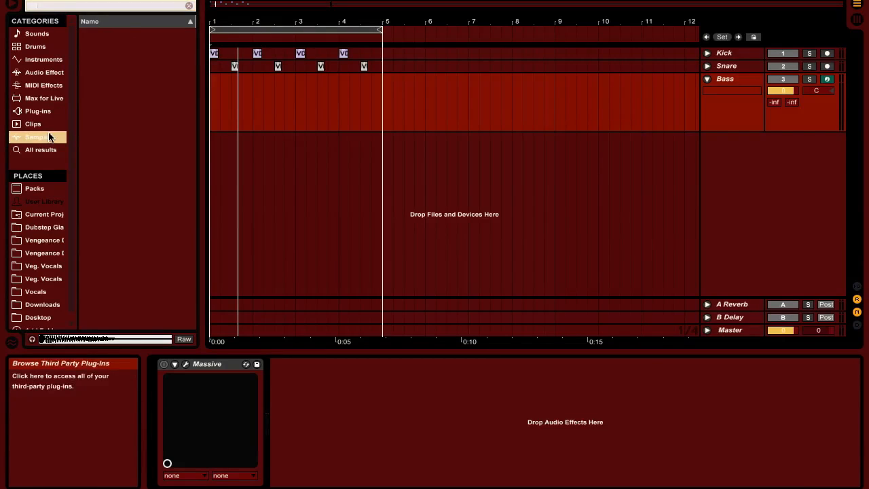
click(46, 148)
drag(105, 34, 370, 411)
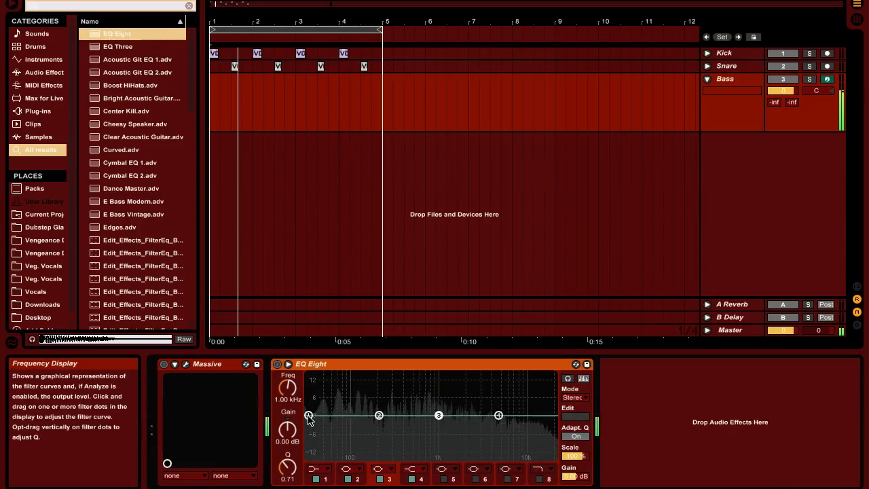
- Change EQ Eight's band 1 to a low-cut filter that rolls off the lowest bass frequencies
click(319, 469)
click(321, 401)
drag(308, 425, 308, 436)
- Boost EQ Eight's band 3 by 5.83 dB at 1.94 kHz with Q 3.19, and raise band 4's high shelf to 1.36 dB
drag(438, 414, 459, 415)
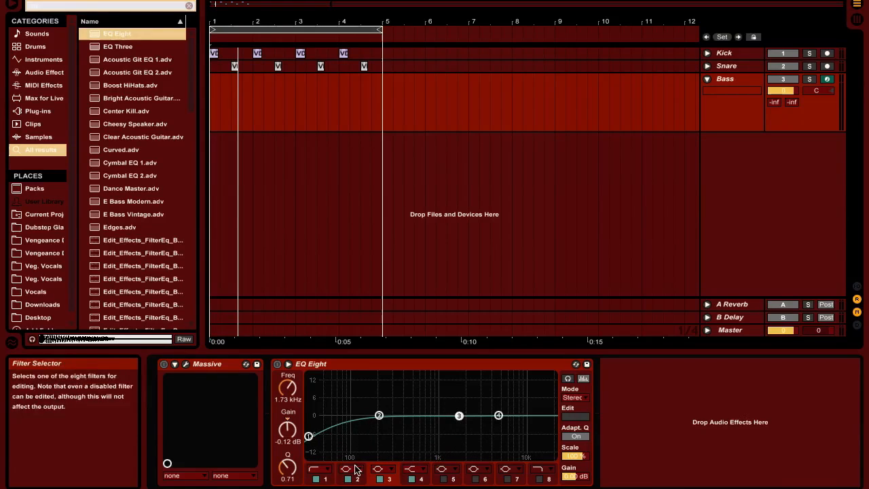
click(287, 467)
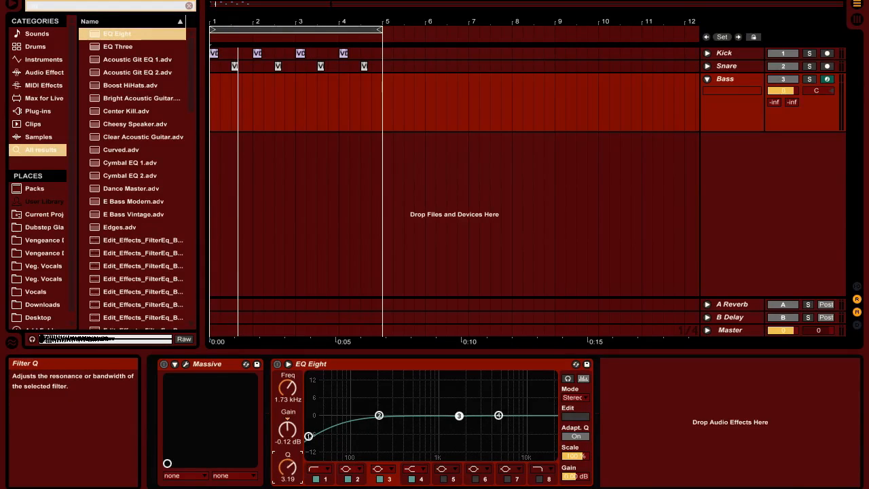
drag(459, 415, 463, 399)
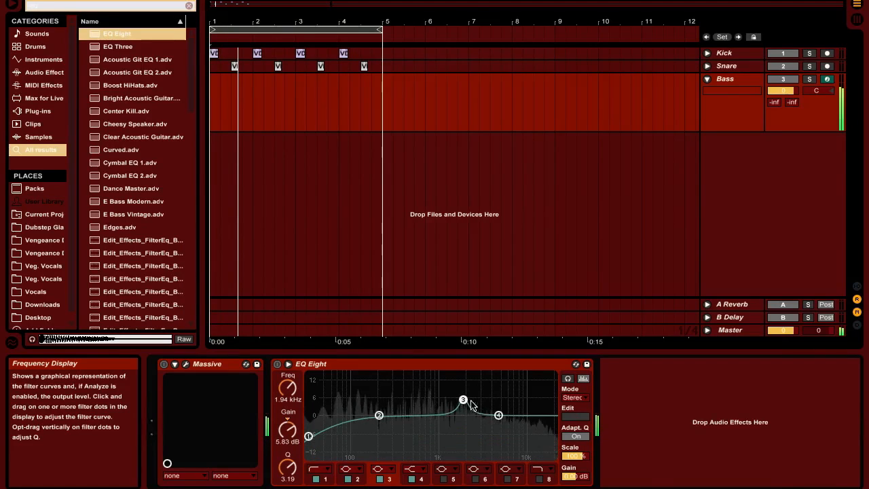
drag(498, 415, 498, 412)
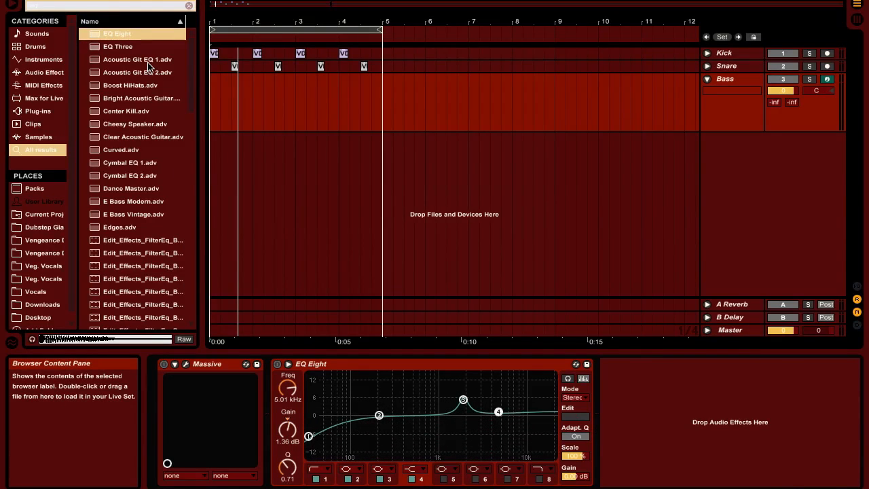
- Group Massive into an Instrument Rack and show the rack's macro controls
click(336, 364)
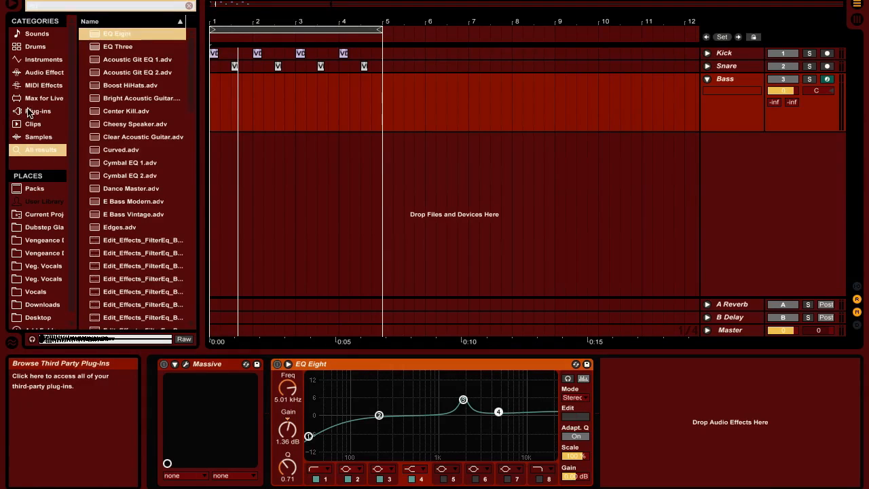
click(36, 111)
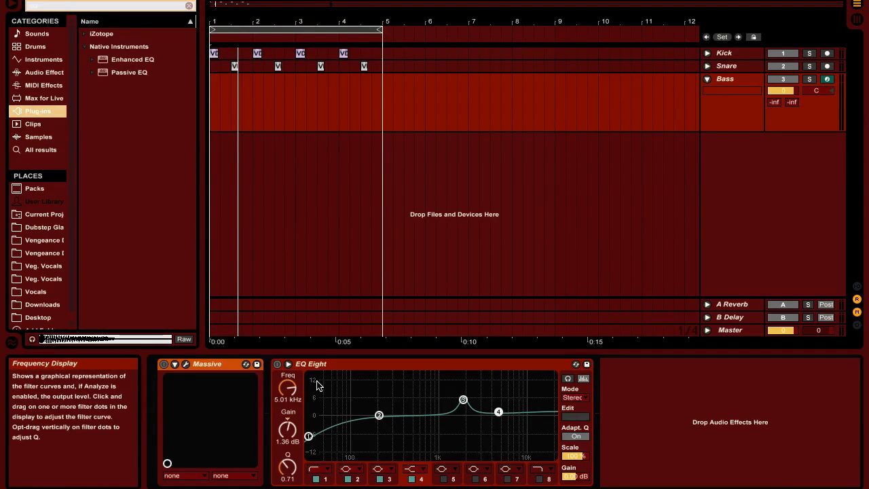
key(super+g)
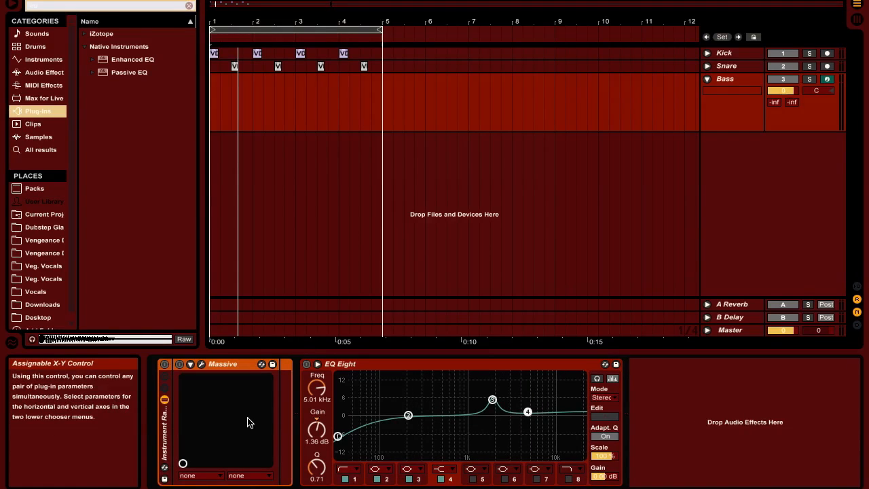
click(165, 379)
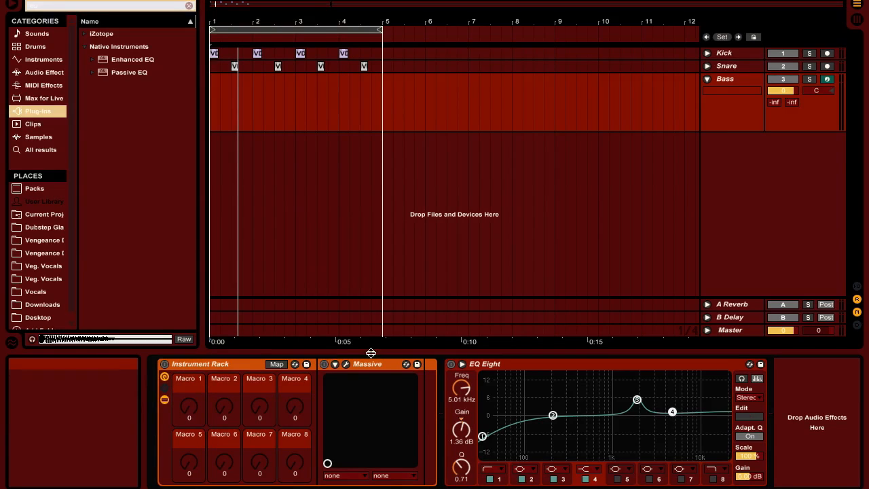
- Map Massive's Growl macro to the Instrument Rack's first macro, and test the mapped knob before returning it to 0
click(346, 367)
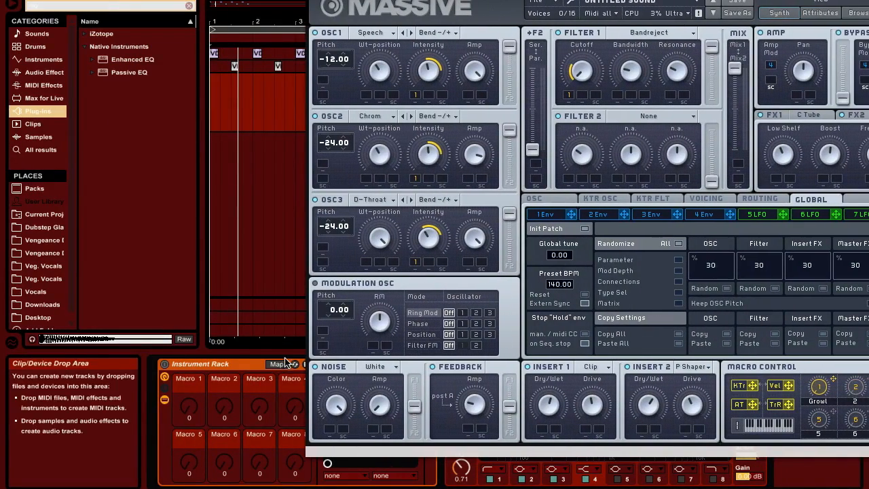
click(276, 364)
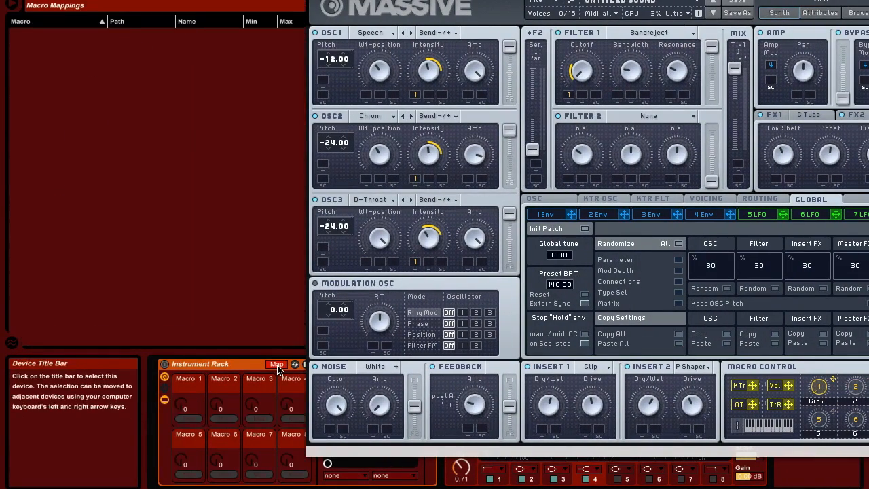
click(820, 388)
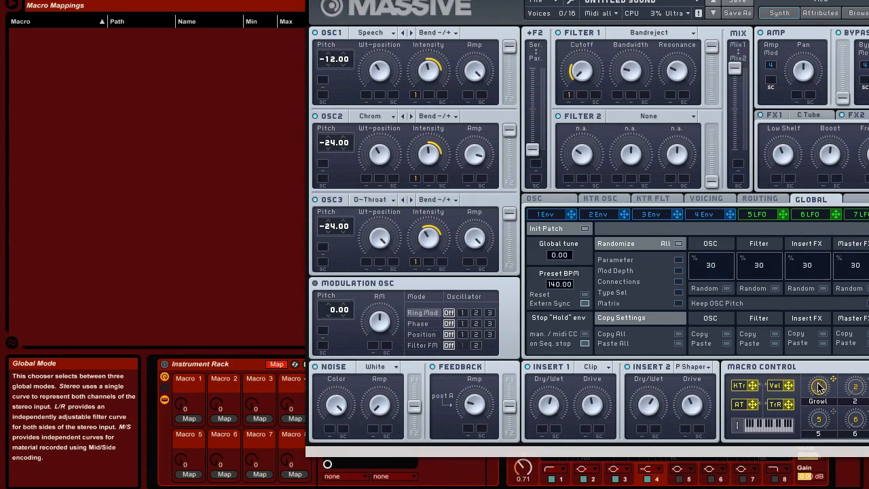
click(190, 419)
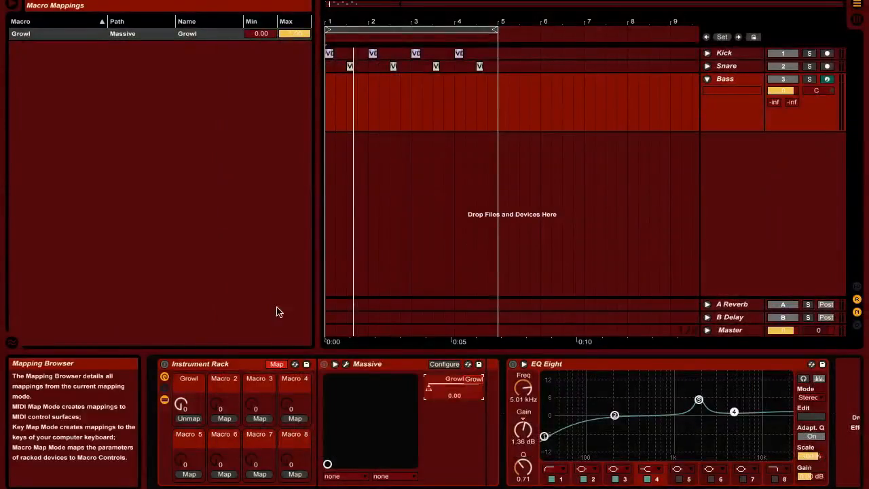
click(277, 364)
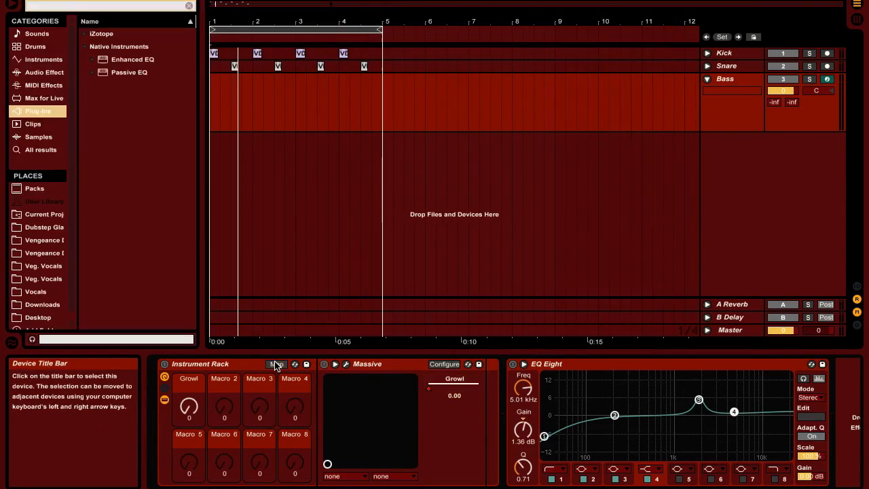
mouse_move(190, 408)
mouse_down()
mouse_move(189, 353)
mouse_move(189, 402)
mouse_up()
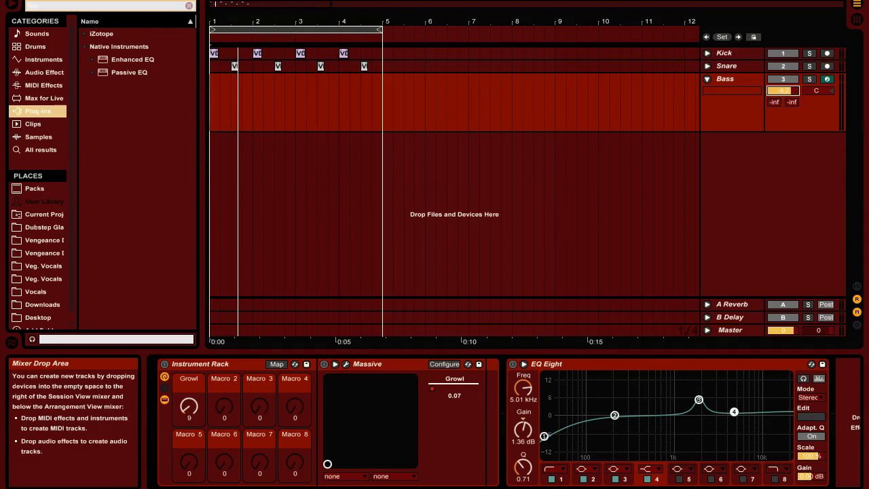
mouse_move(190, 407)
mouse_down()
mouse_move(190, 351)
mouse_move(189, 406)
mouse_up()
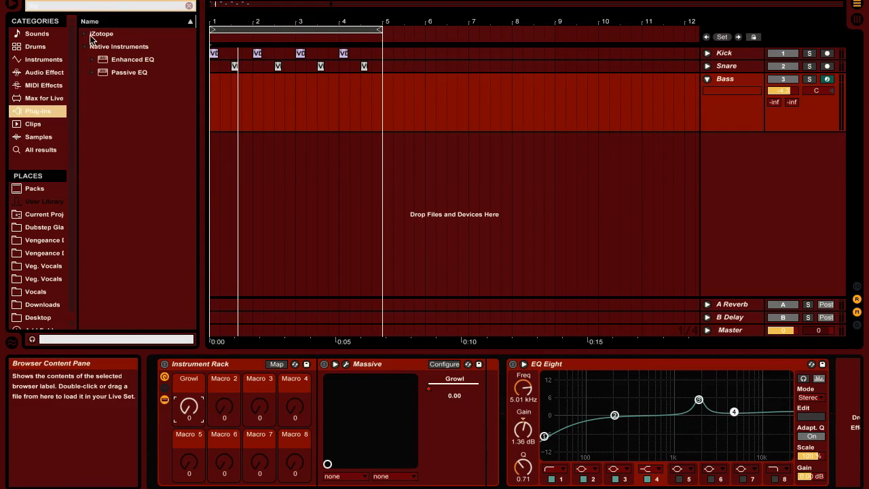
- Clear the browser search and insert the Sugar Bytes WOW2 plug-in after Massive inside the Instrument Rack
click(189, 6)
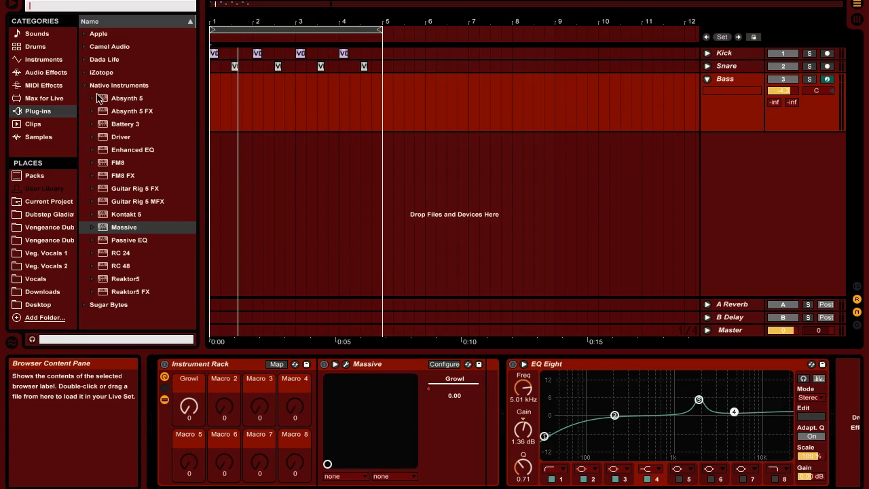
click(83, 86)
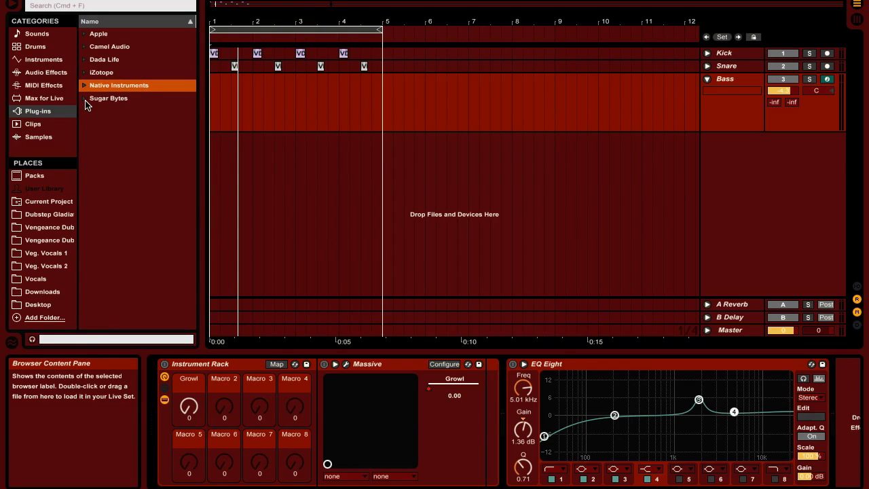
click(86, 99)
click(91, 225)
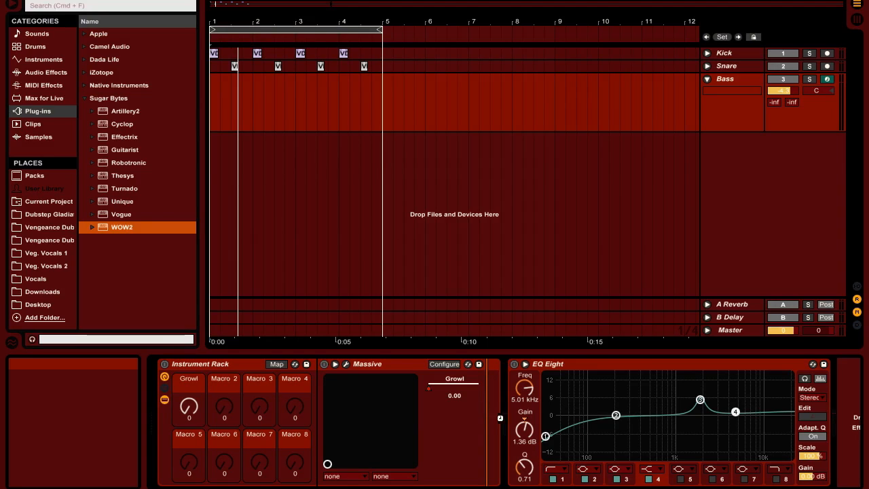
key(Return)
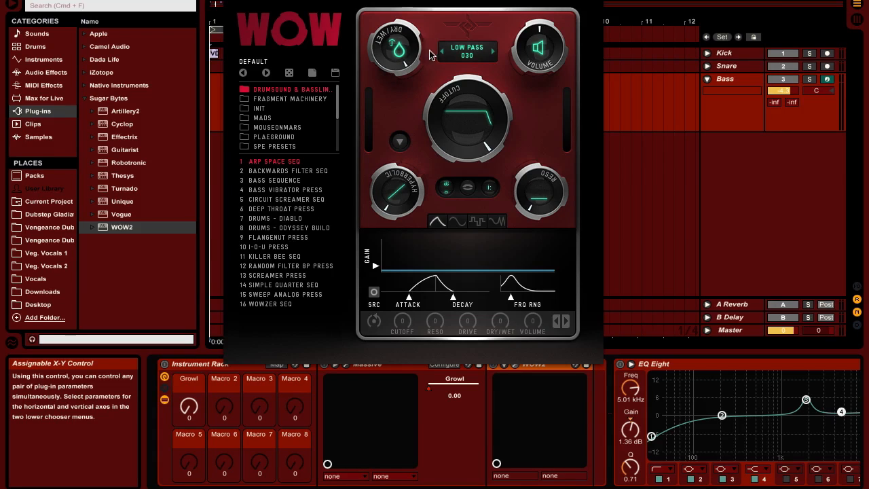
- Set WOW2's filter type to Band Reject, switch on its a-to-e vowel mode and raise the Hyperbolic distortion to slightly below centre
click(466, 55)
click(491, 186)
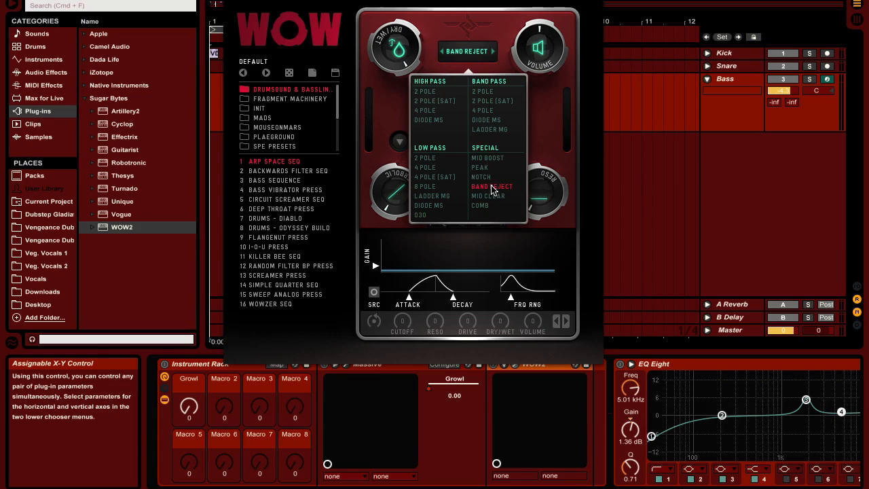
click(544, 97)
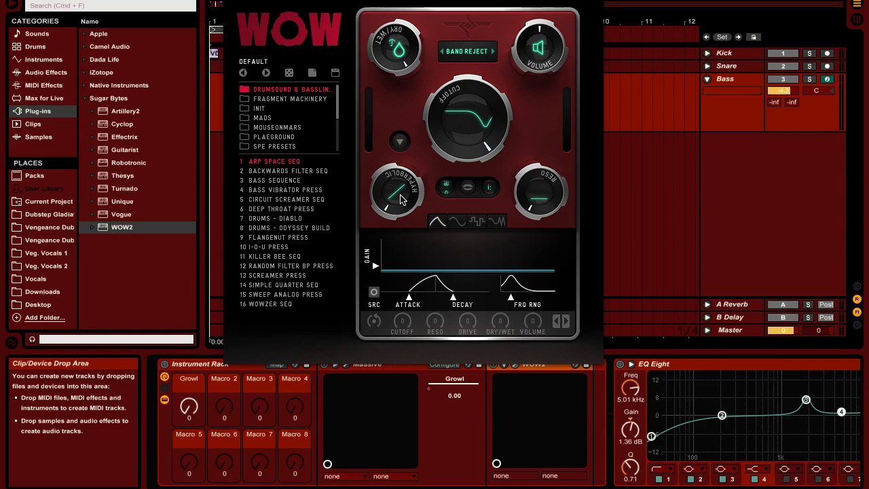
drag(401, 199, 372, 152)
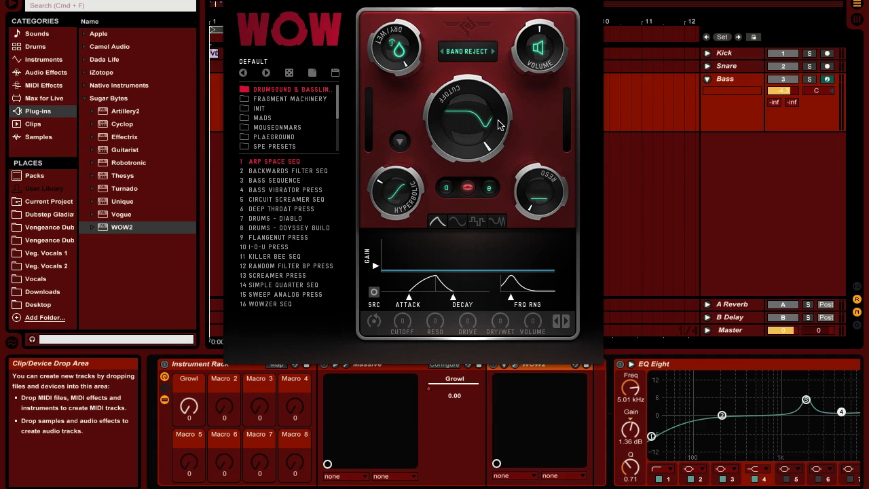
- Raise WOW2's Reso to just past centre and sweep its Cutoff down to audition the vowel filter
drag(498, 104, 457, 74)
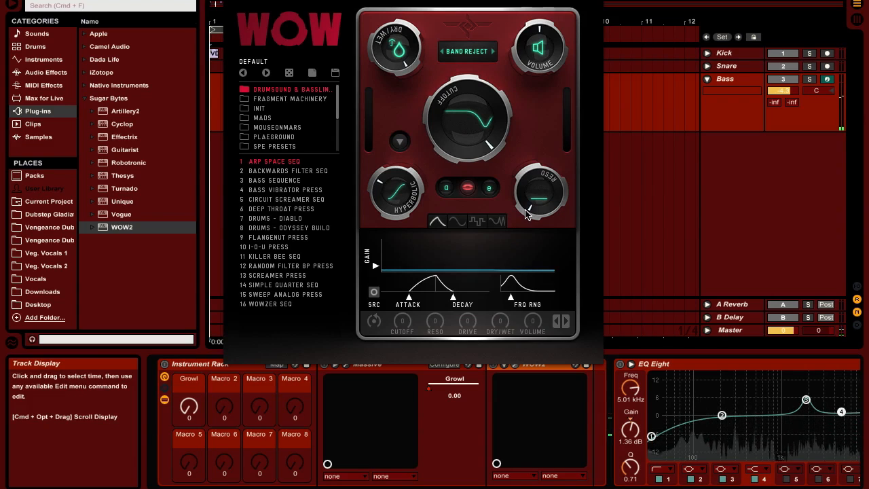
mouse_move(545, 194)
mouse_down()
mouse_move(540, 178)
mouse_move(538, 190)
mouse_up()
drag(556, 235, 534, 160)
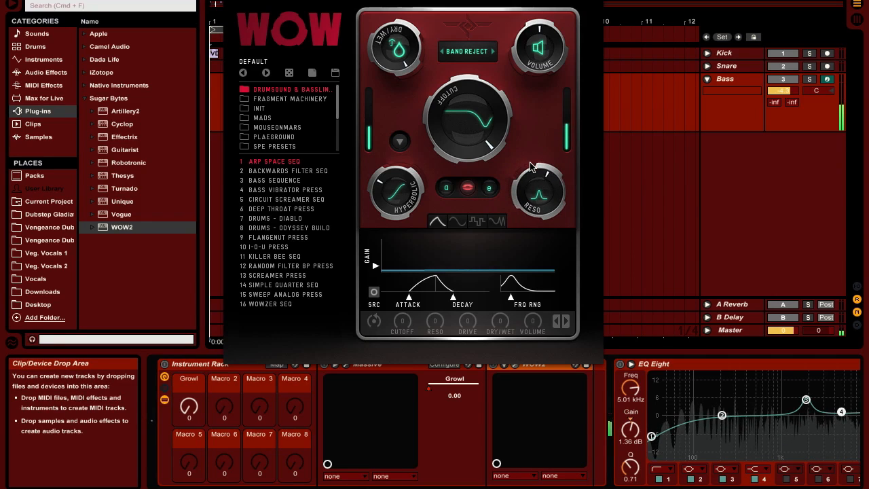
drag(473, 128, 483, 214)
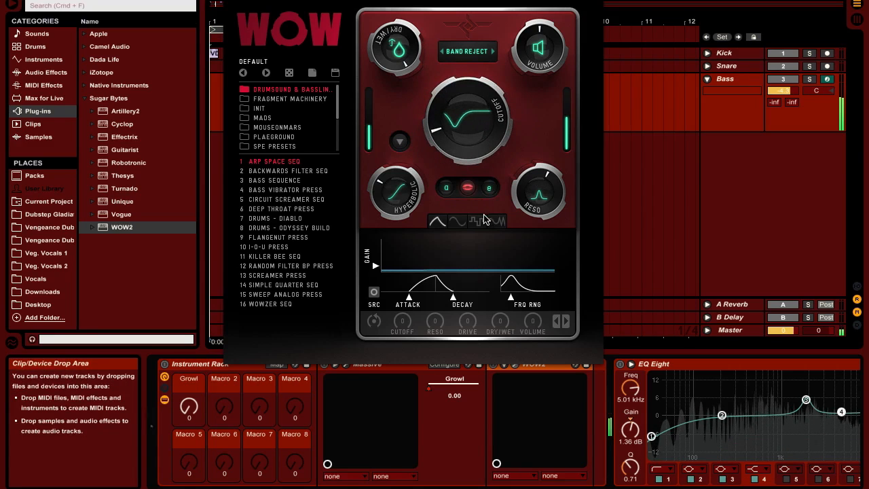
- Set WOW2's first vowel to a, with Cutoff and Reso both raised to about the three o'clock position
drag(544, 204, 544, 188)
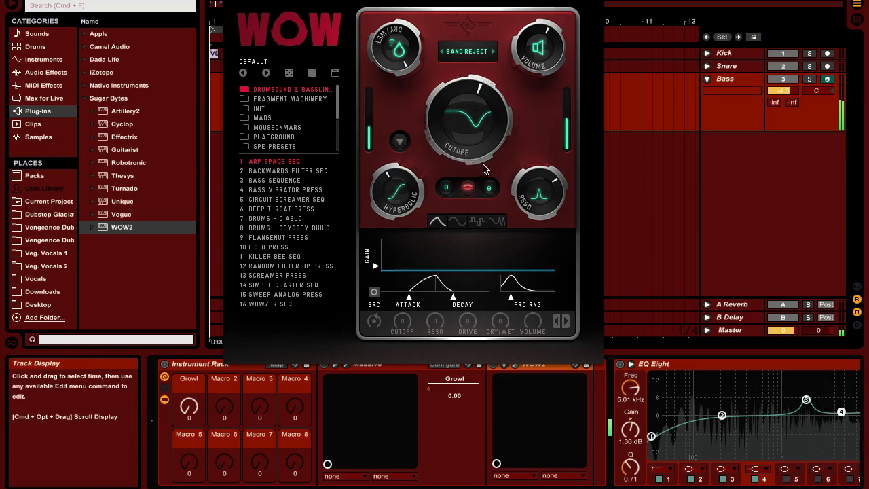
drag(449, 192, 454, 214)
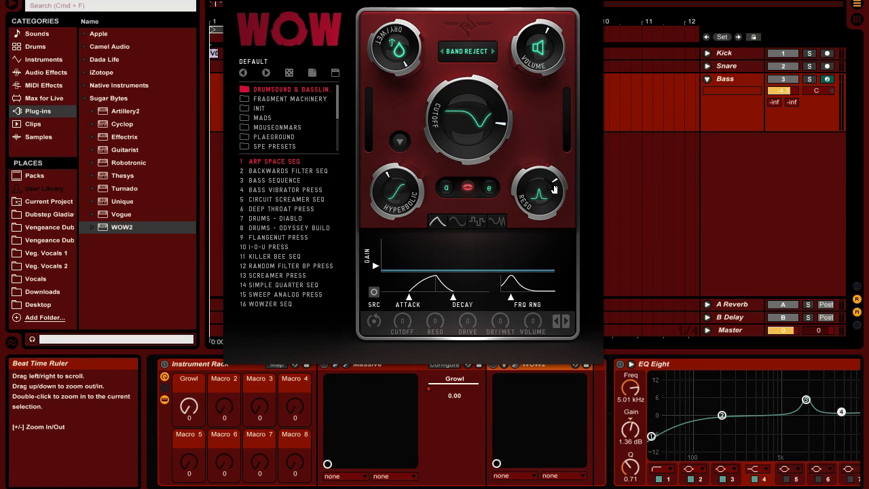
mouse_move(554, 188)
mouse_down()
mouse_move(546, 168)
mouse_move(548, 178)
mouse_up()
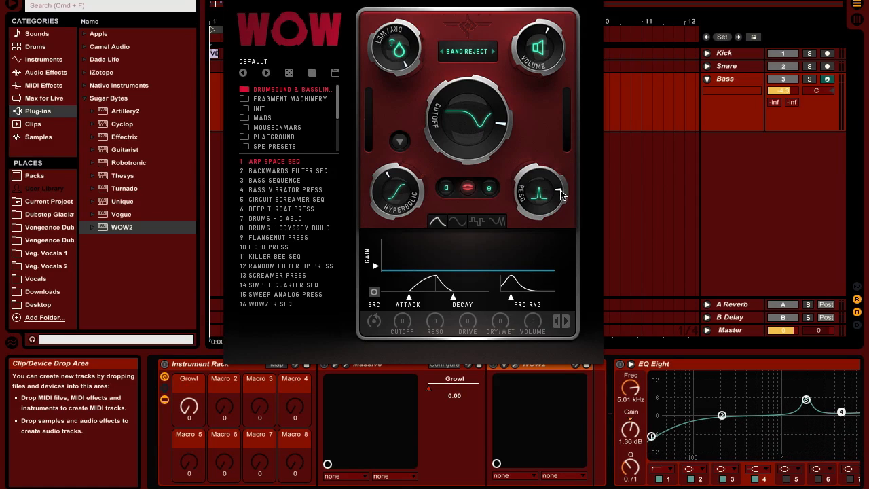
- Sweep WOW2's Cutoff, leave it low at about the ten o'clock position and close the plug-in window
drag(464, 108, 483, 204)
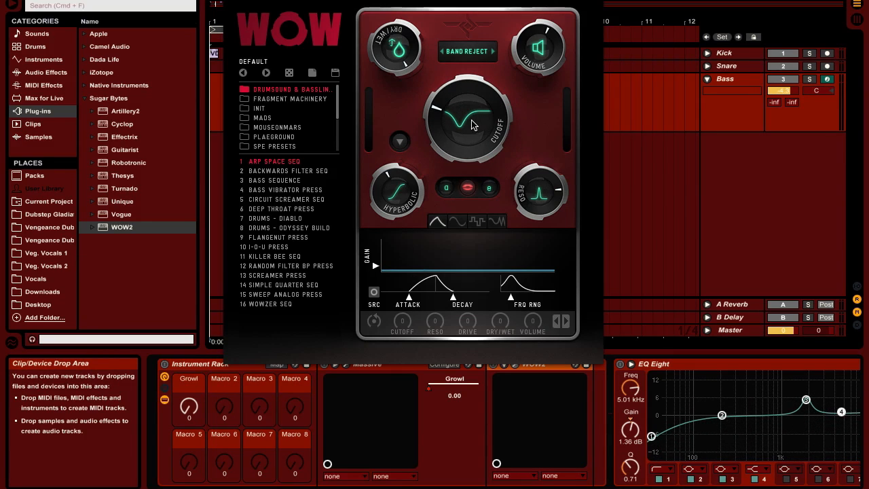
drag(467, 166, 446, 113)
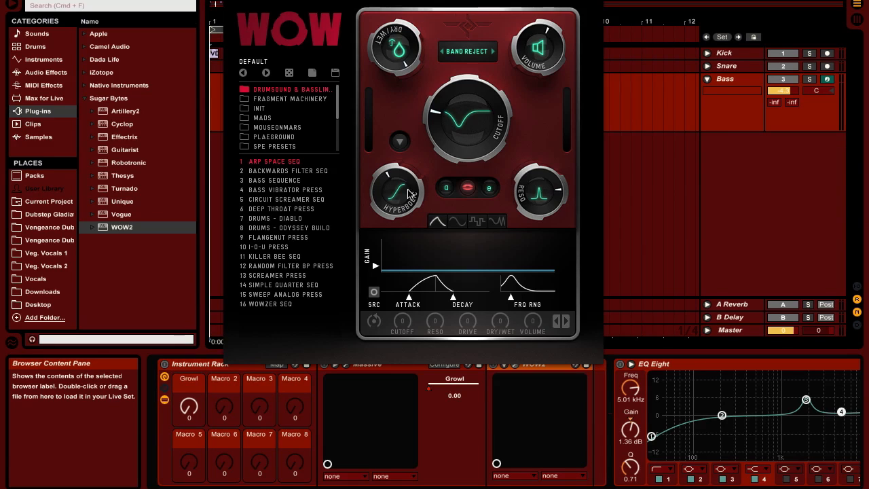
click(230, 1)
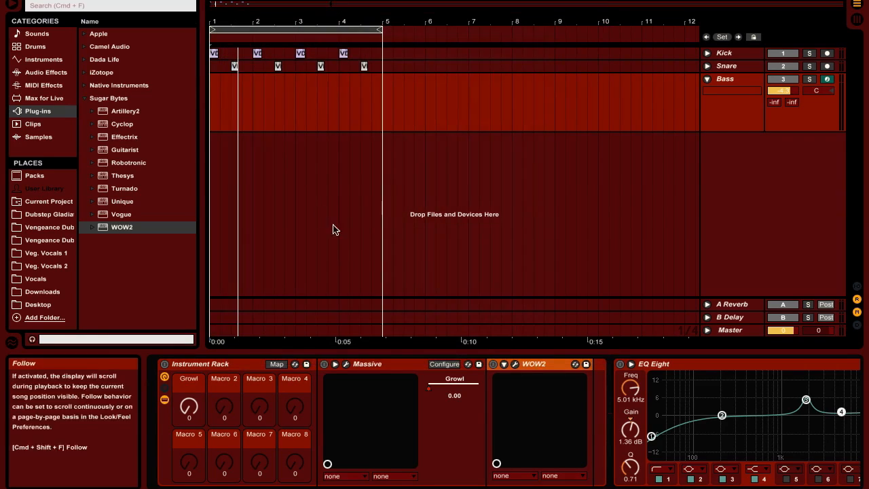
- Record a one-bar clip holding a G2 note on the Bass track and trim the note to end exactly at bar 2
click(381, 0)
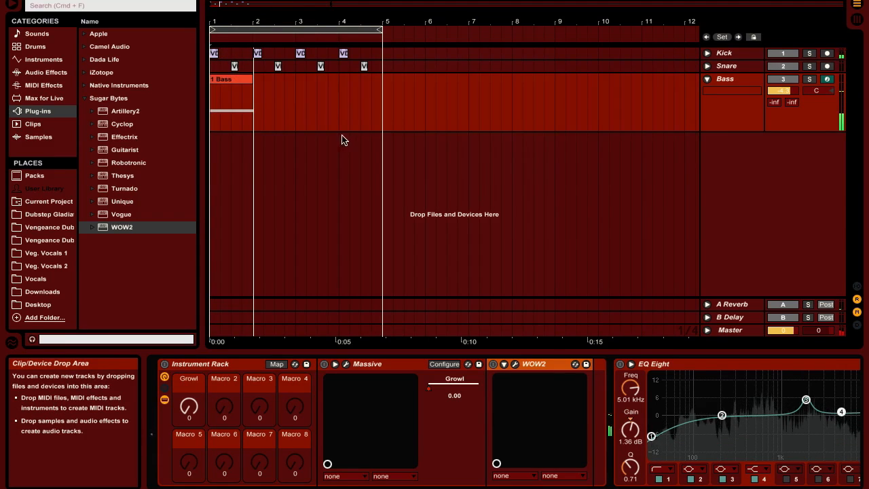
double_click(243, 80)
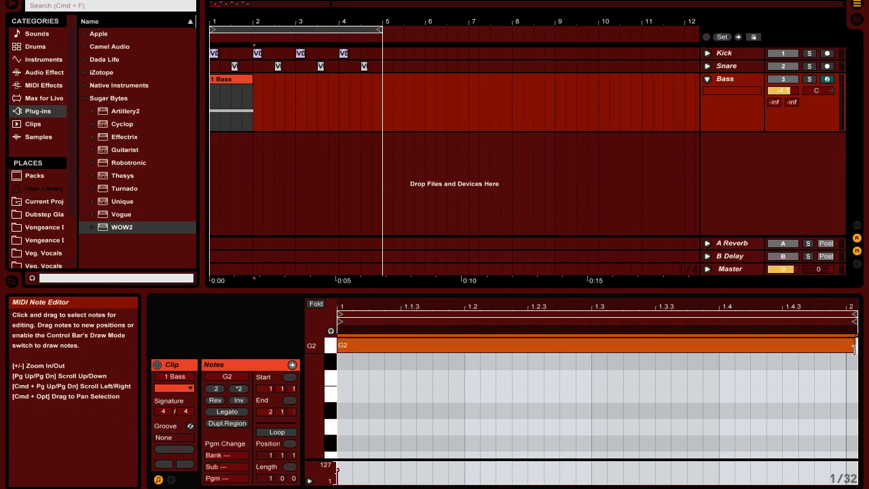
drag(848, 347, 845, 351)
click(249, 81)
click(317, 92)
click(238, 80)
- Map WOW2's Cutoff to the Instrument Rack's first macro, alongside Massive's Growl, and close the plug-in window
click(746, 82)
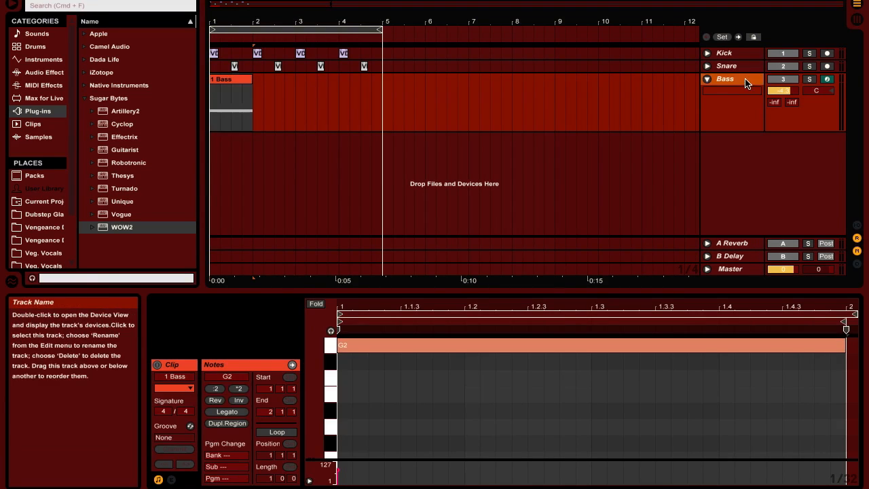
double_click(745, 82)
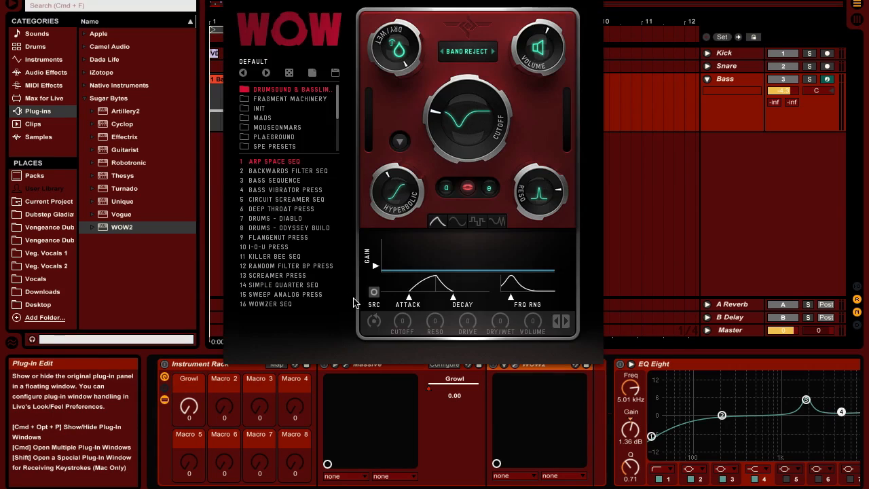
drag(347, 1, 475, 3)
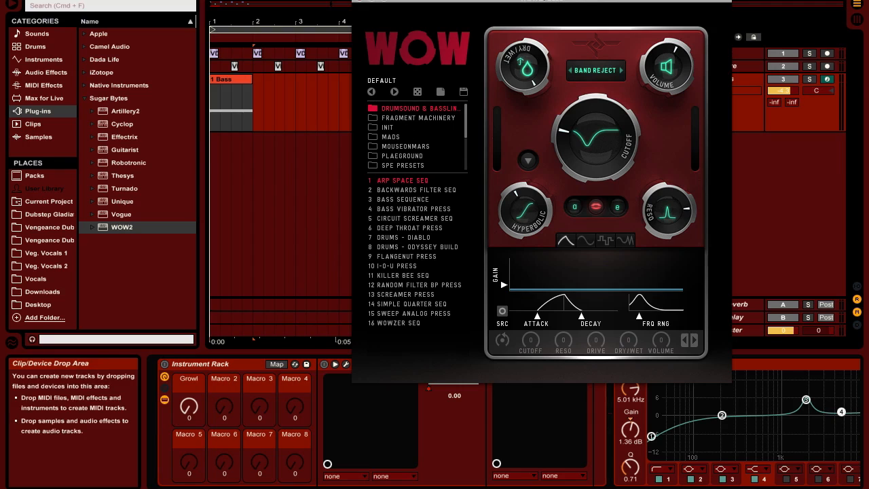
click(276, 363)
drag(573, 143, 570, 120)
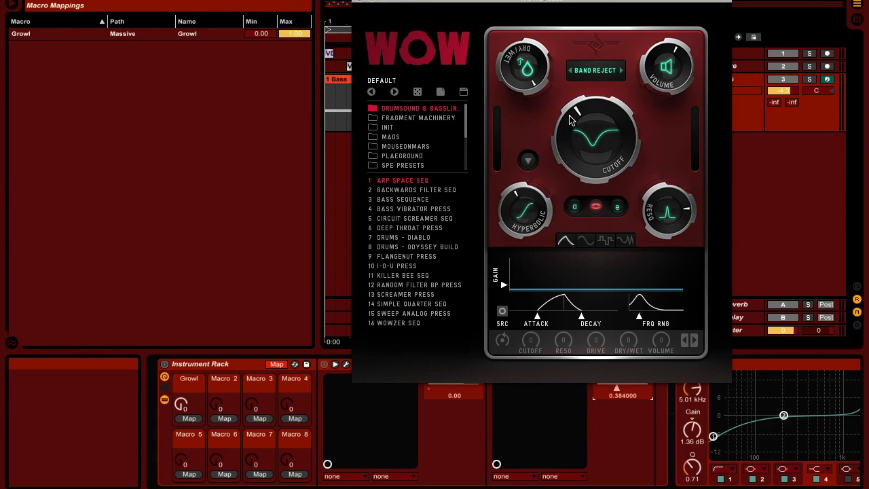
click(193, 420)
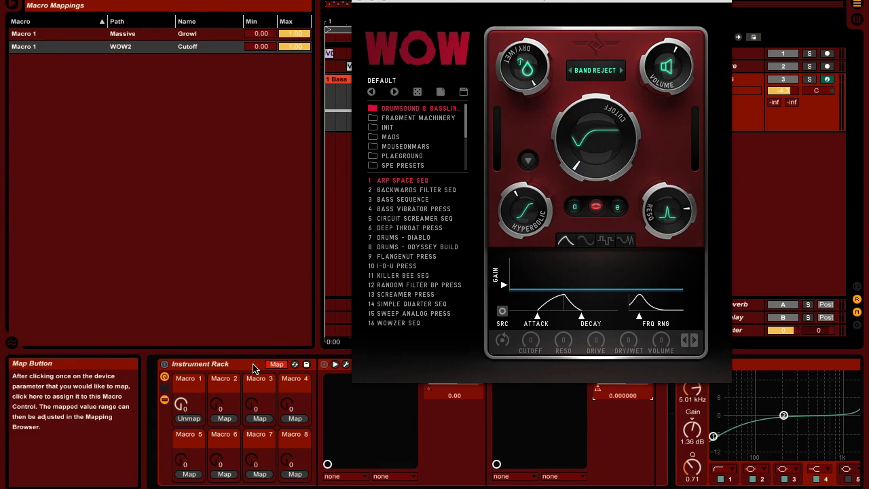
click(279, 366)
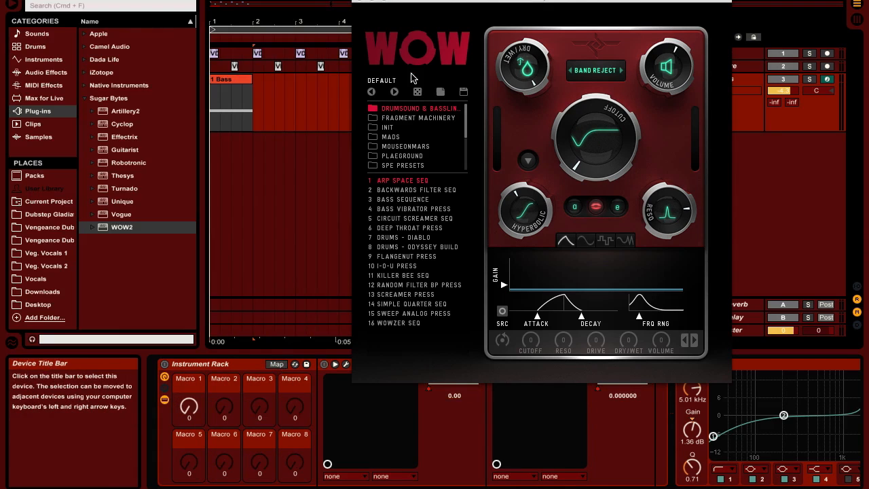
click(360, 1)
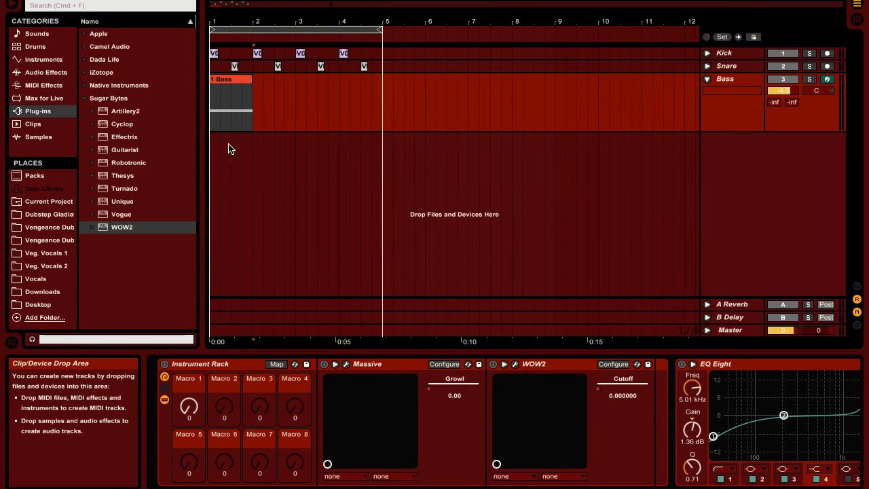
- Show Macro 1's automation on the Bass track and shape it to rise from 0 to 119 and fall back within the clip
right_click(193, 403)
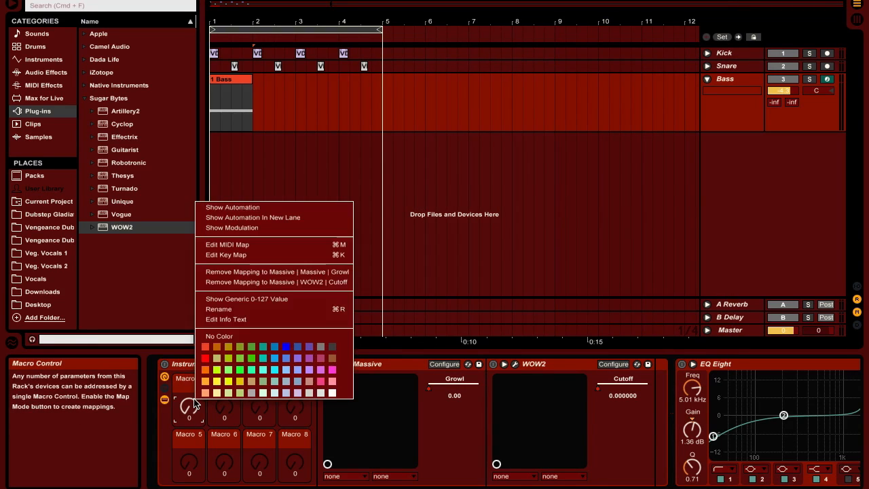
click(258, 209)
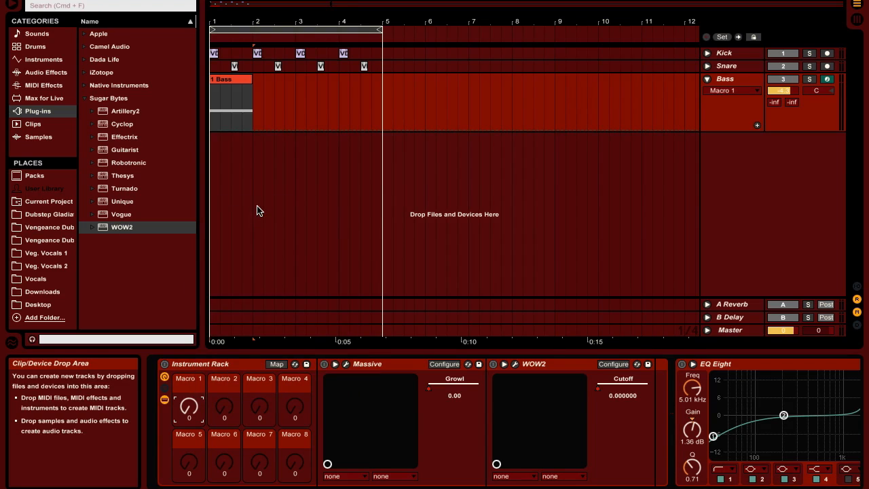
click(211, 134)
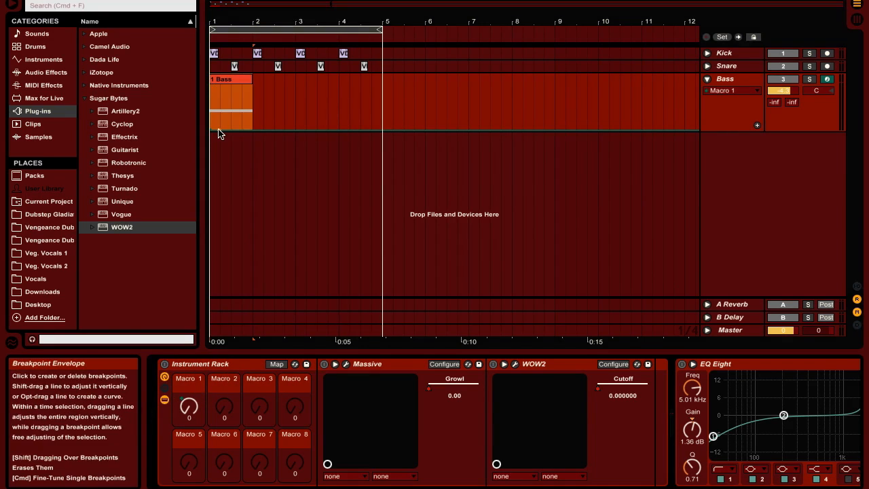
drag(219, 130, 252, 136)
key(space)
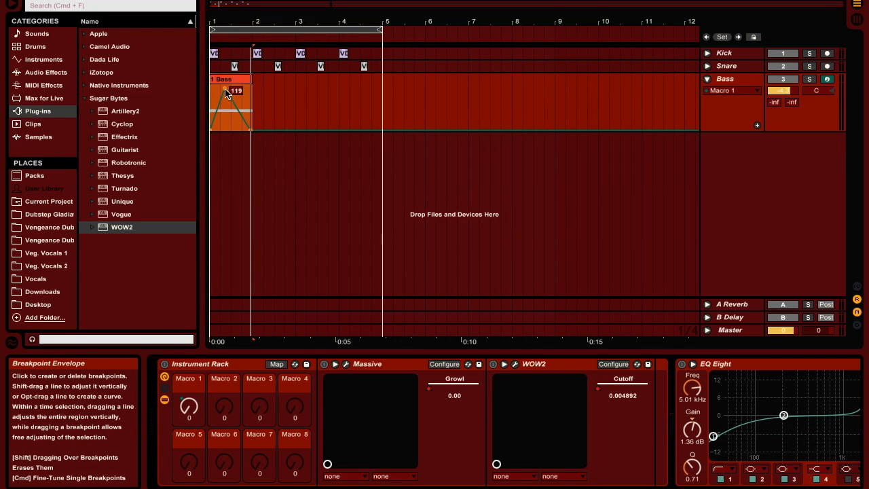
click(295, 95)
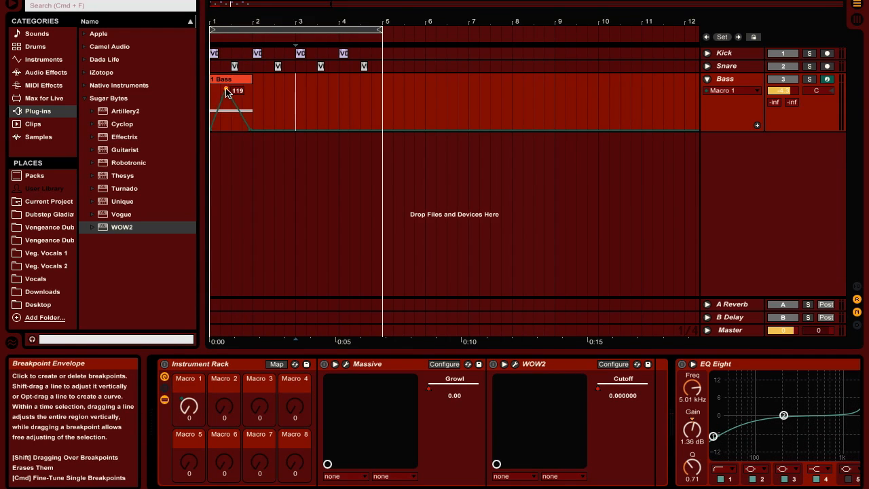
- Shift the Macro 1 automation peak to the middle of the bar at 102 and play the loop from the start
drag(234, 95, 233, 95)
key(space)
key(space)
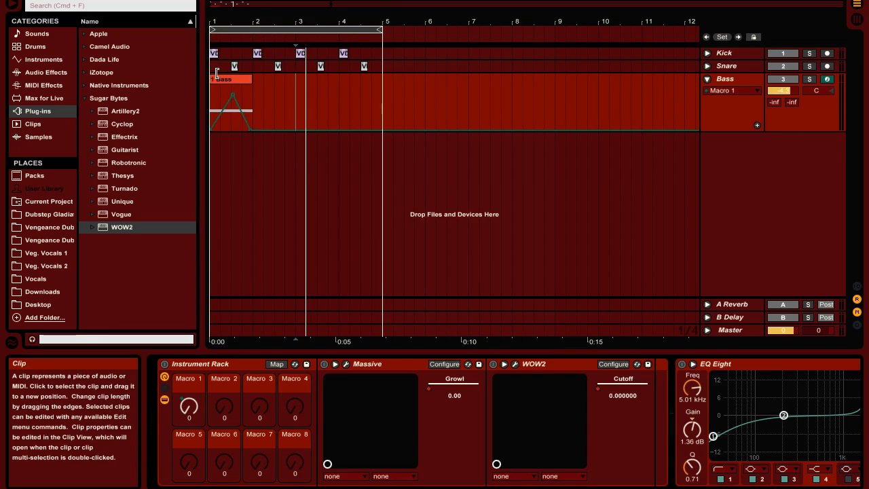
click(212, 66)
key(space)
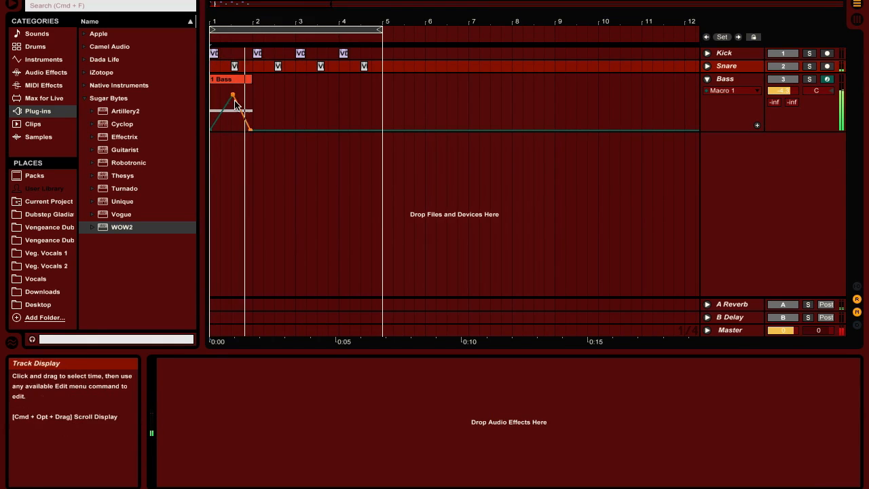
key(space)
key(space)
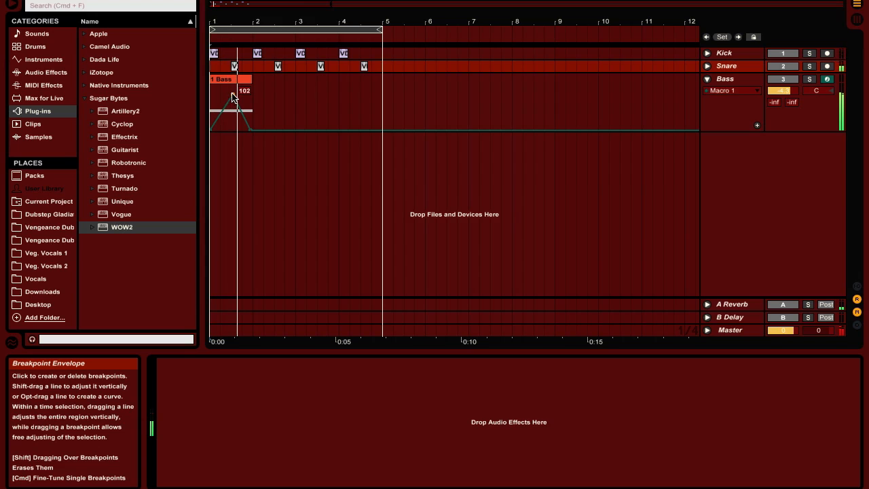
- Raise the Macro 1 automation peak to about 115, place it slightly before mid-bar and play the clip
click(231, 95)
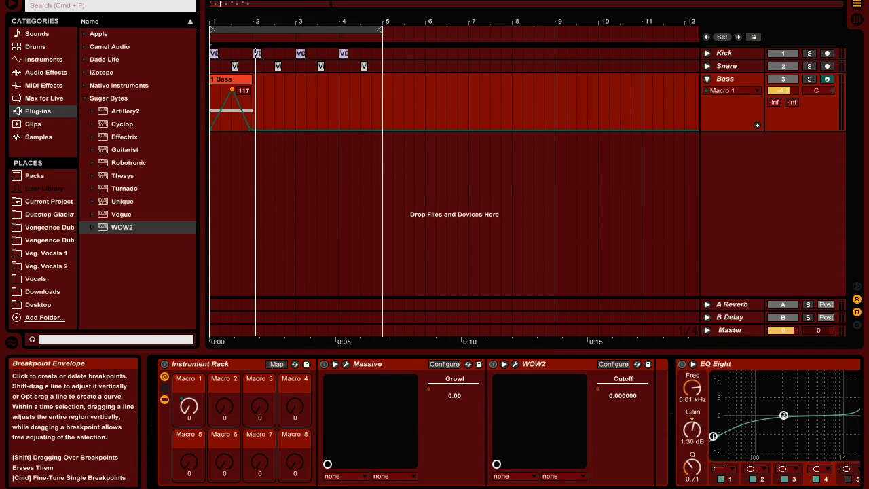
key(space)
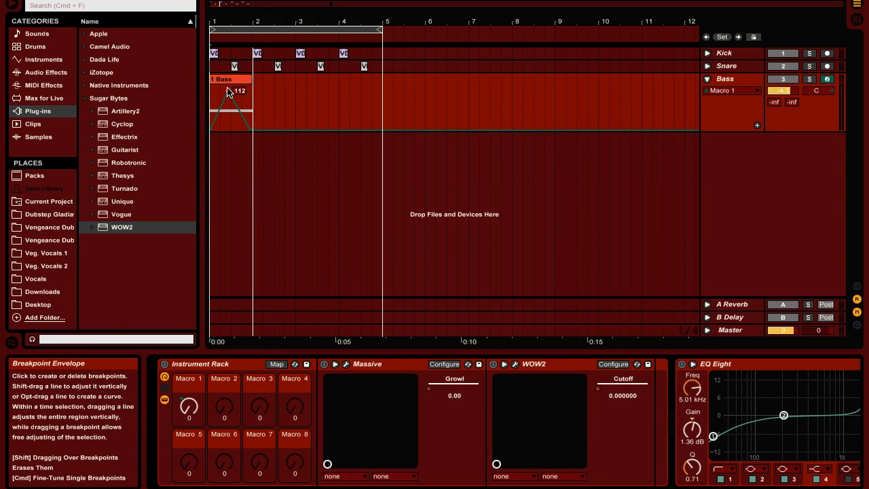
key(space)
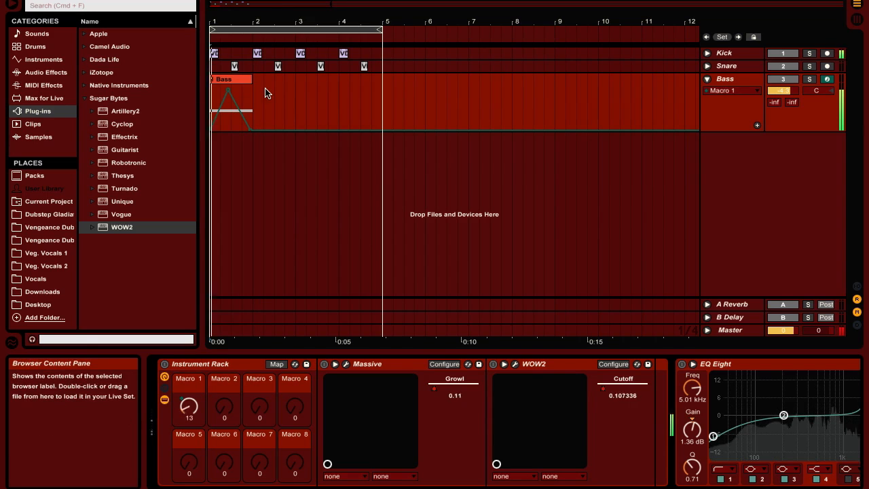
key(space)
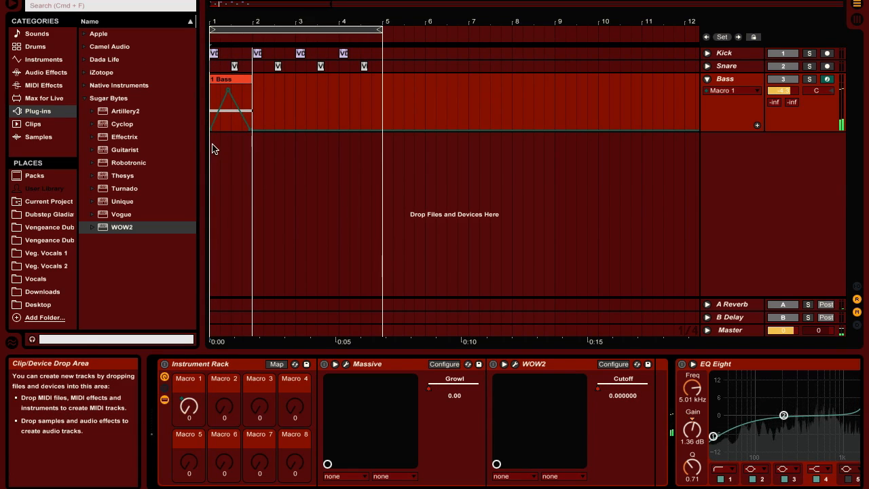
- Invert the Macro 1 automation so it starts high, dips near zero before mid-bar and rises to 127 at the clip's end
click(251, 130)
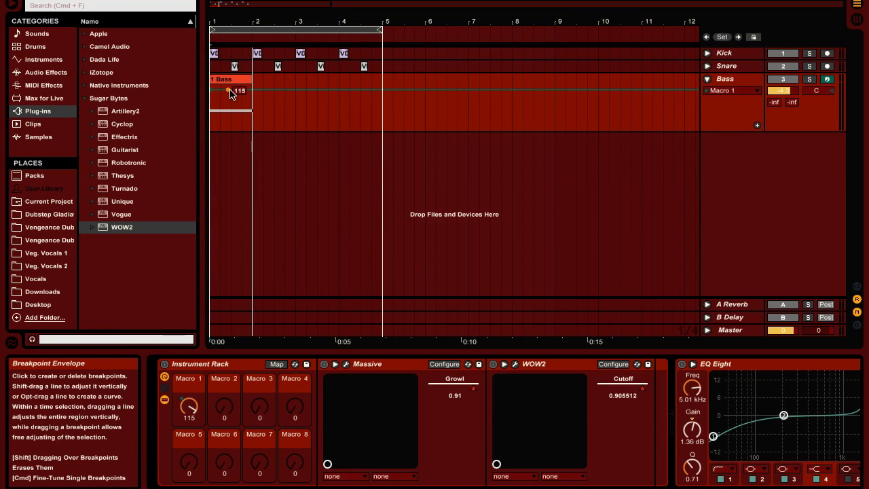
drag(227, 89, 254, 91)
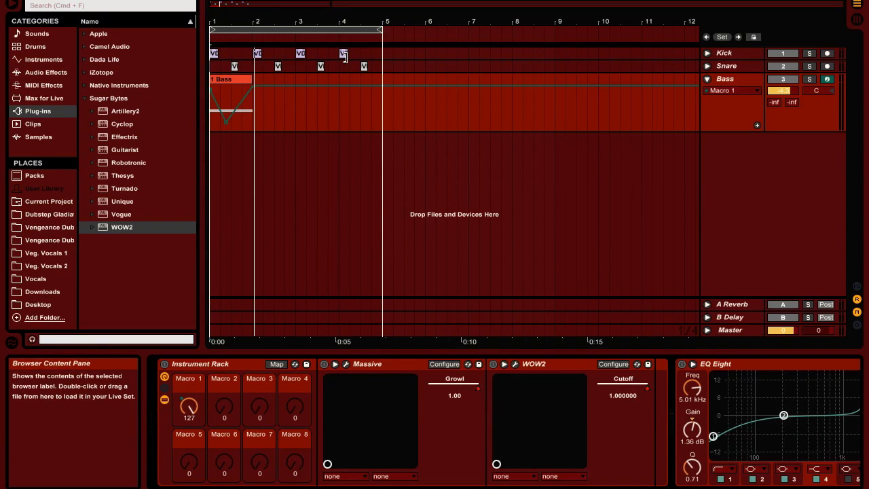
click(708, 79)
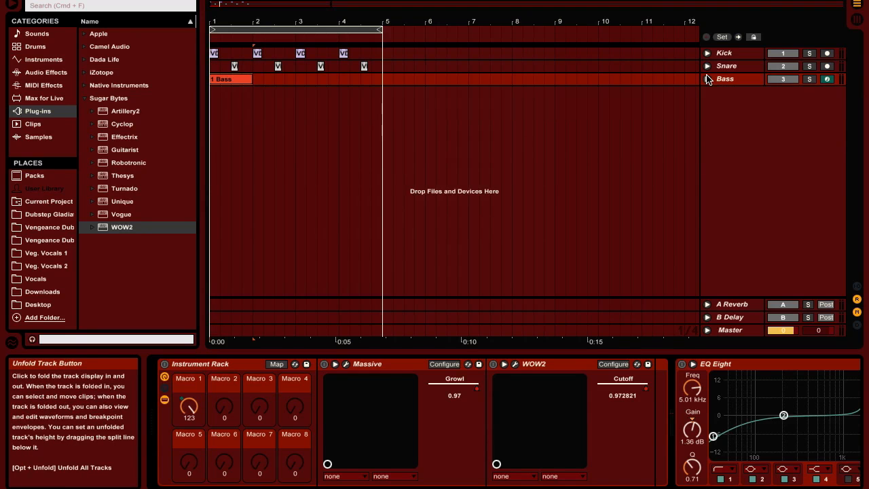
- Review the Bass track's device chain through EQ Eight and play back the inverted macro automation
click(537, 366)
scroll(536, 369, right, 5)
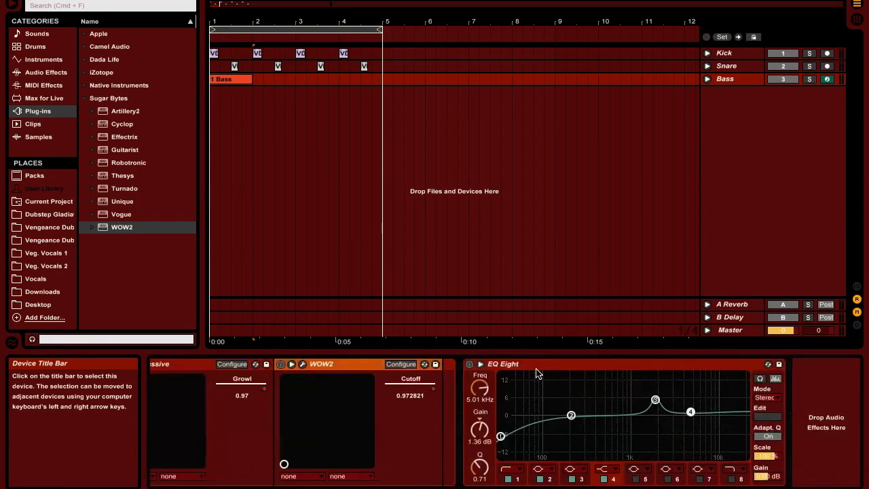
scroll(537, 372, left, 5)
click(707, 78)
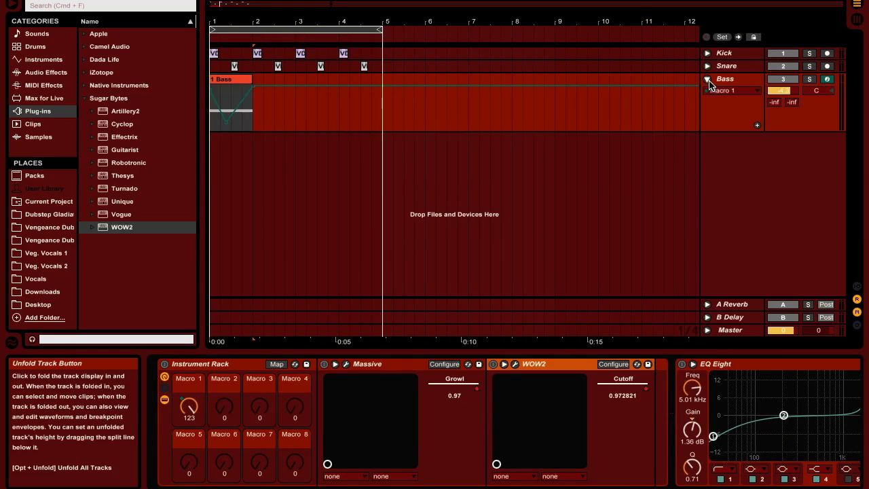
key(space)
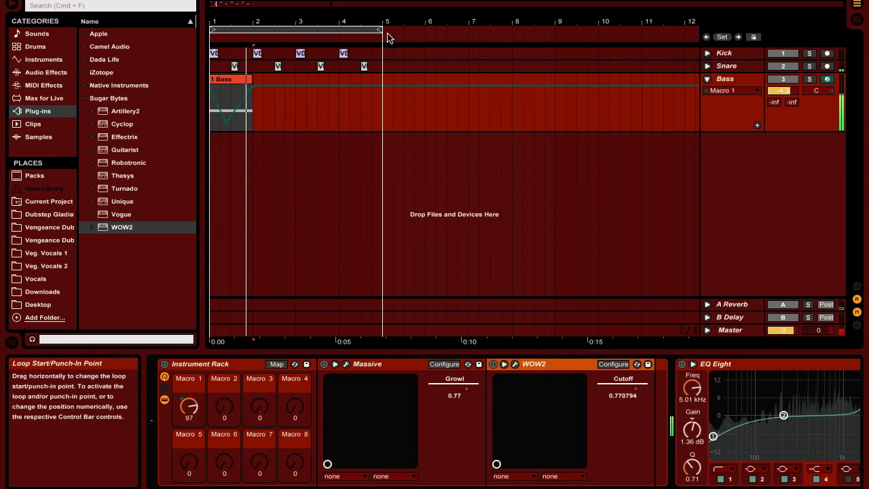
click(706, 79)
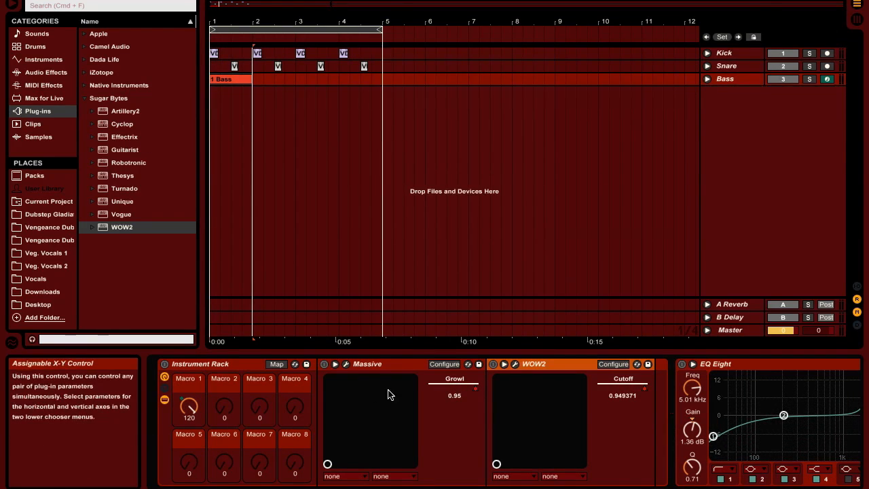
- Examine Massive's oscillator, filter, effect and macro settings, close it and play the growl bass with the drums
click(347, 364)
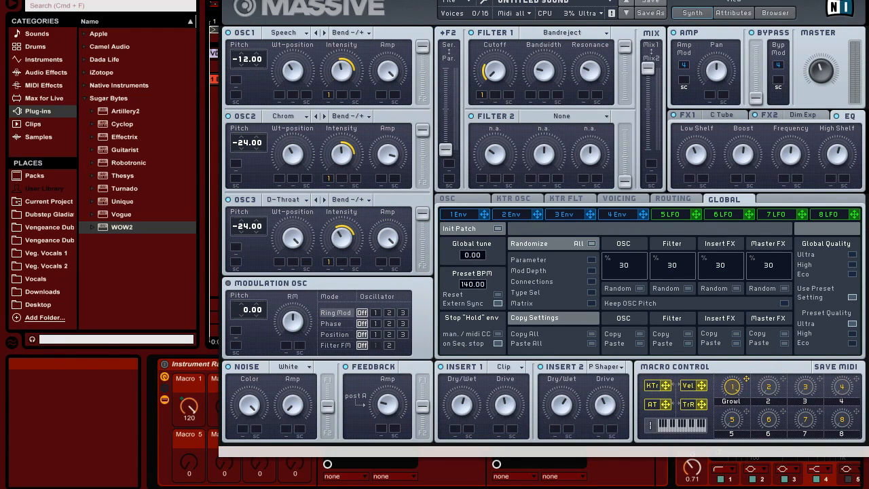
drag(448, 1, 375, 2)
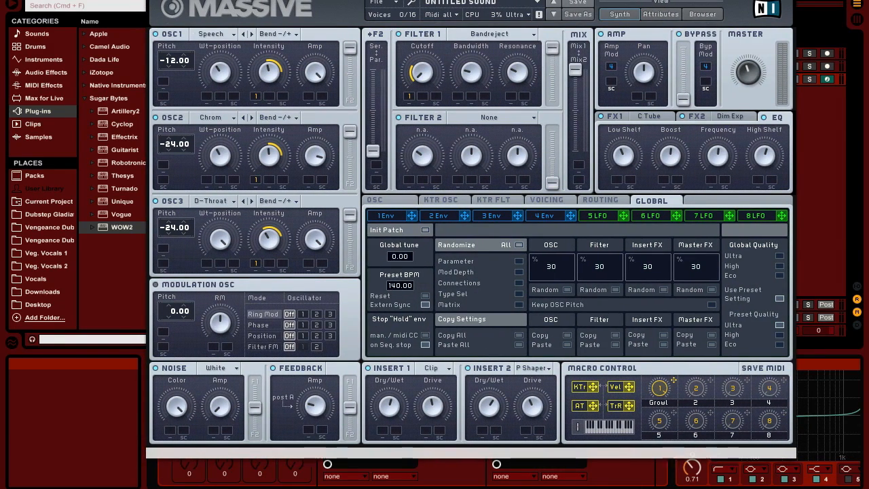
click(153, 1)
scroll(561, 416, right, 5)
scroll(558, 411, left, 5)
click(855, 488)
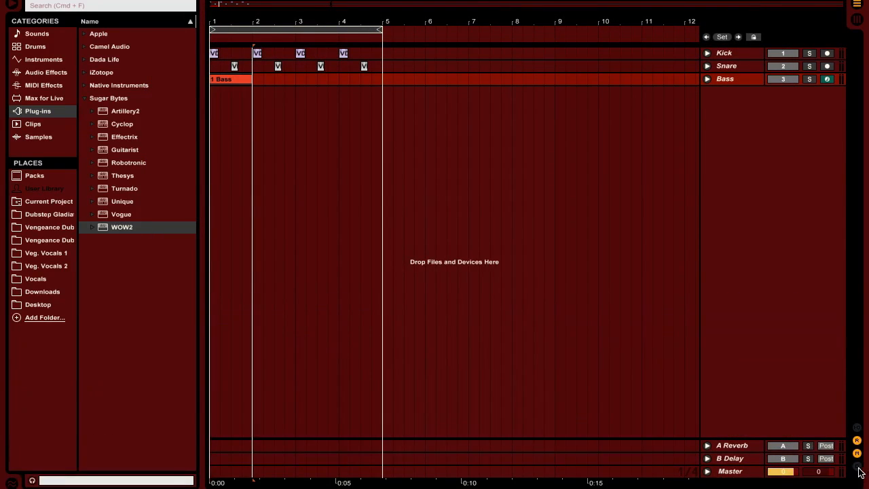
click(856, 487)
key(space)
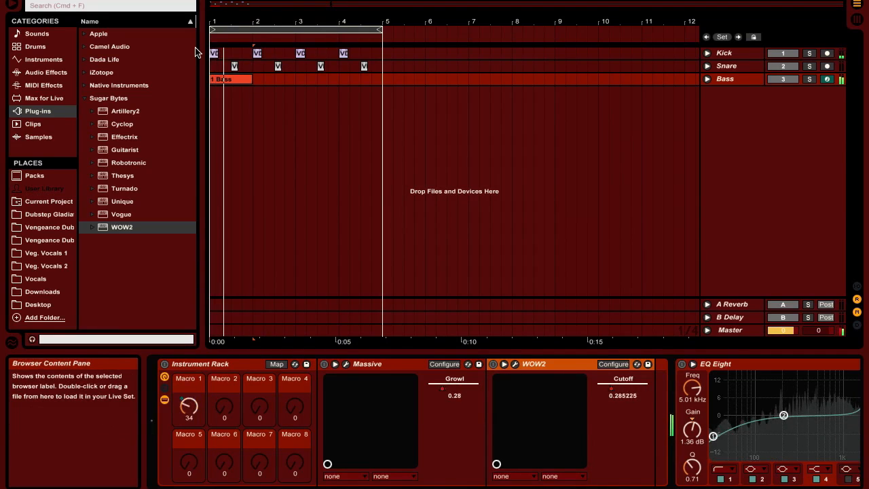
- Unfold the Bass track to show its Macro 1 automation, look over its devices and play the bass with the drums
click(707, 78)
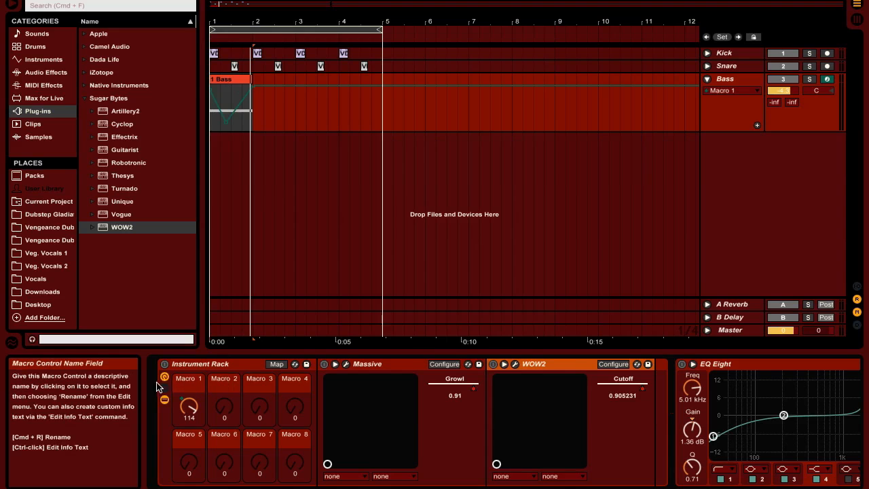
scroll(603, 437, right, 5)
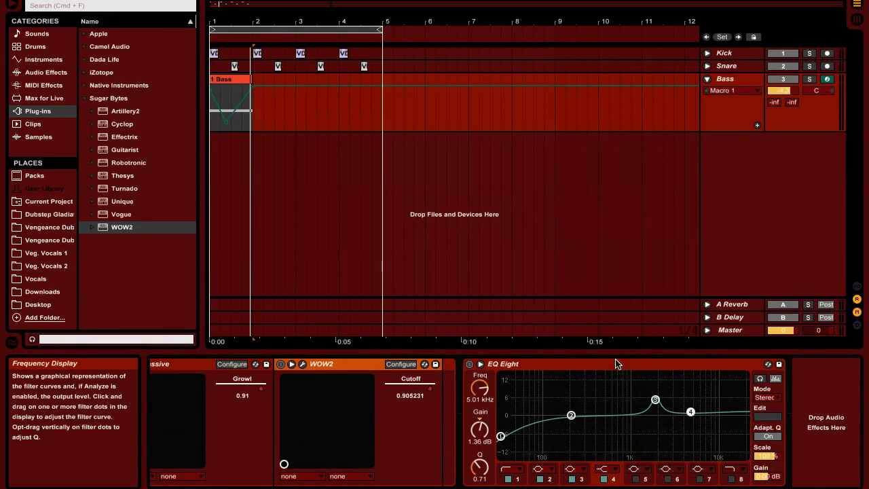
scroll(281, 423, left, 5)
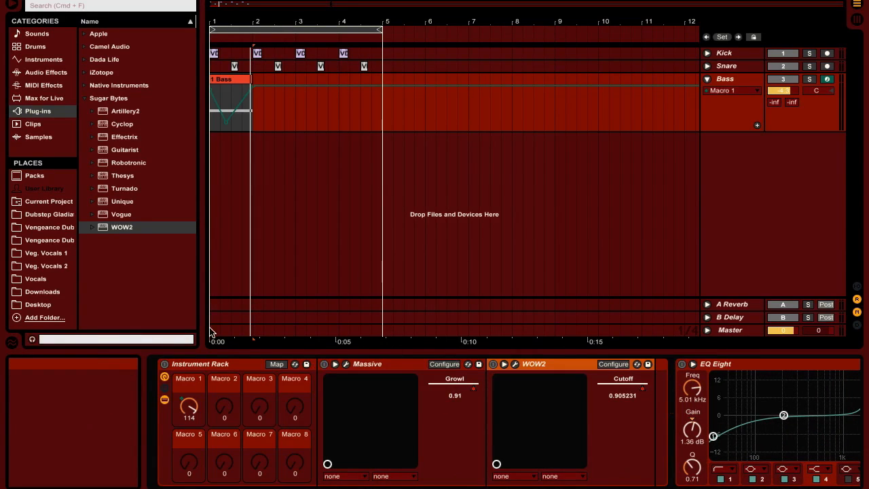
click(393, 363)
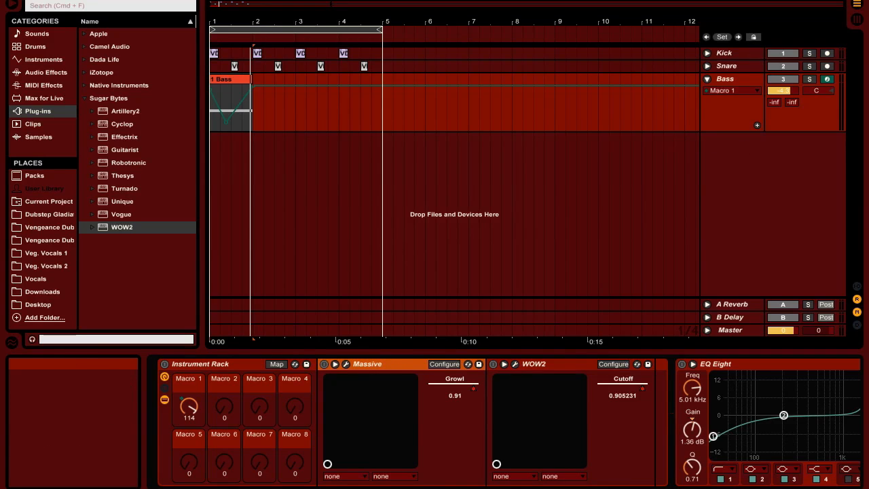
click(857, 487)
click(857, 487)
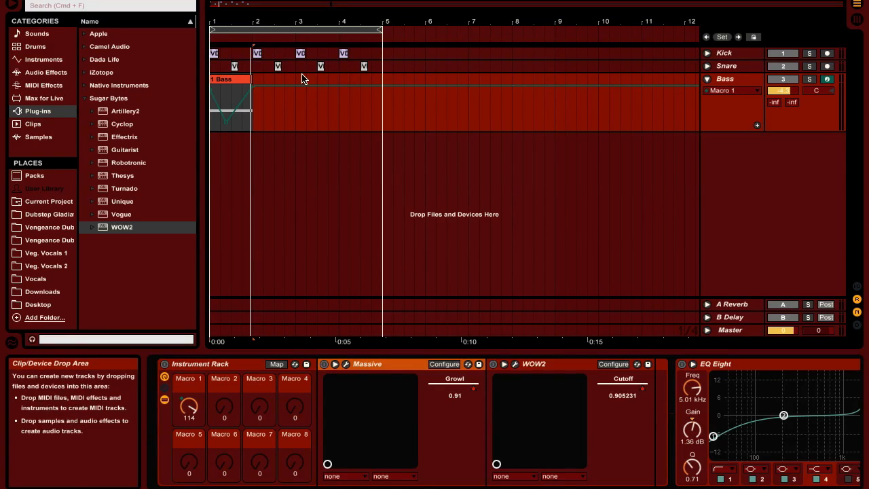
key(space)
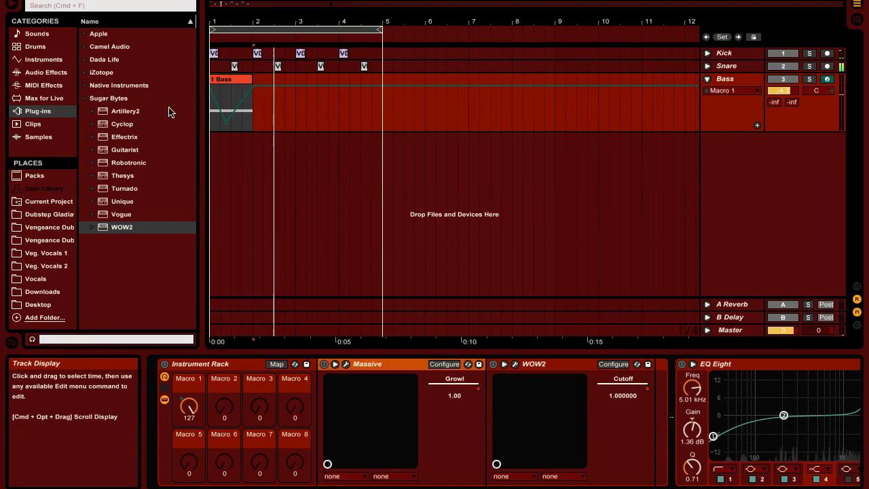
click(226, 81)
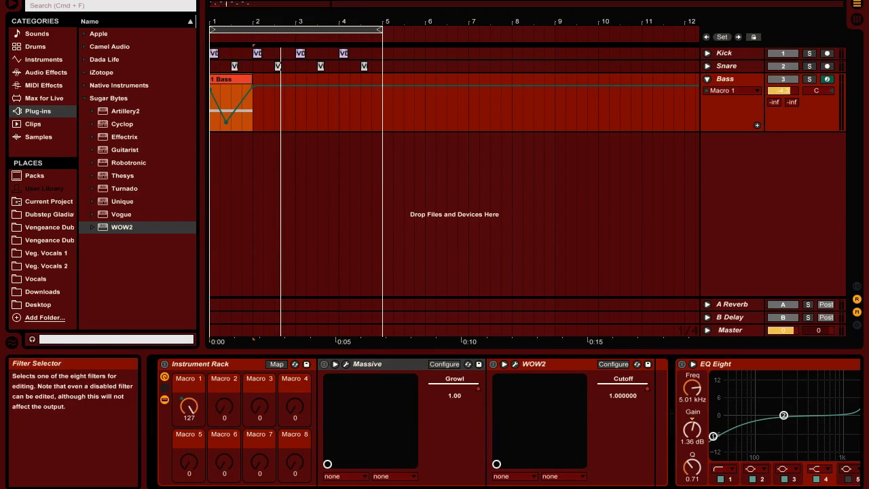
click(857, 488)
click(733, 82)
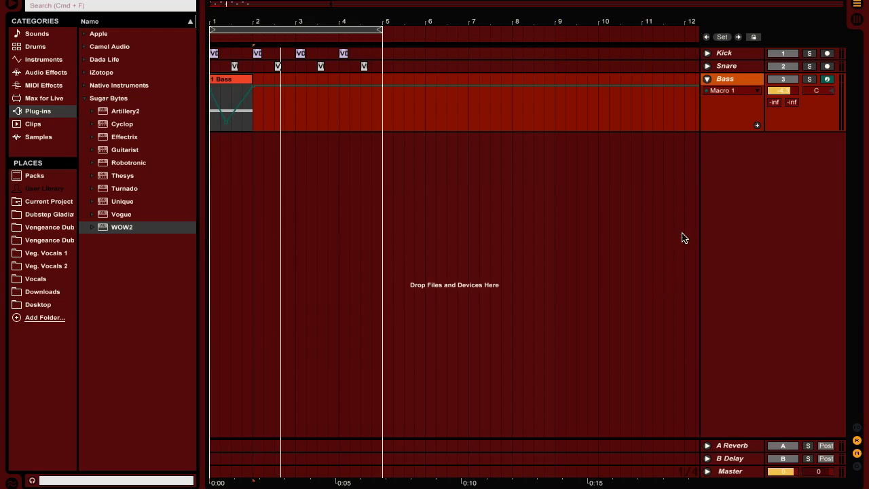
click(707, 80)
click(707, 79)
click(707, 79)
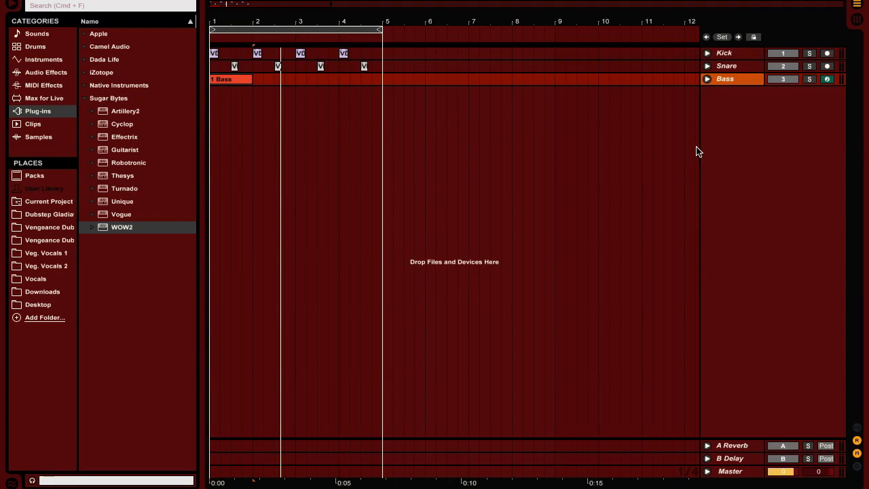
click(707, 80)
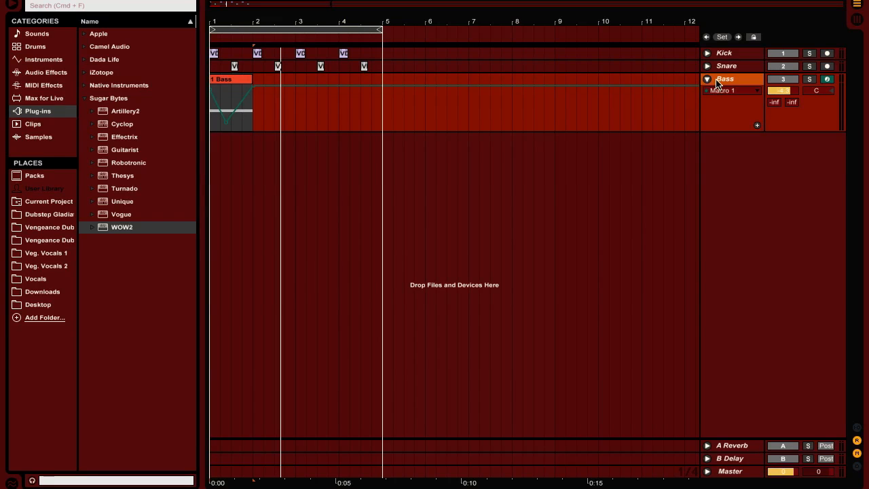
- Reopen the Bass track's device chain and review it from the Instrument Rack through Massive and WOW2 to EQ Eight
double_click(725, 80)
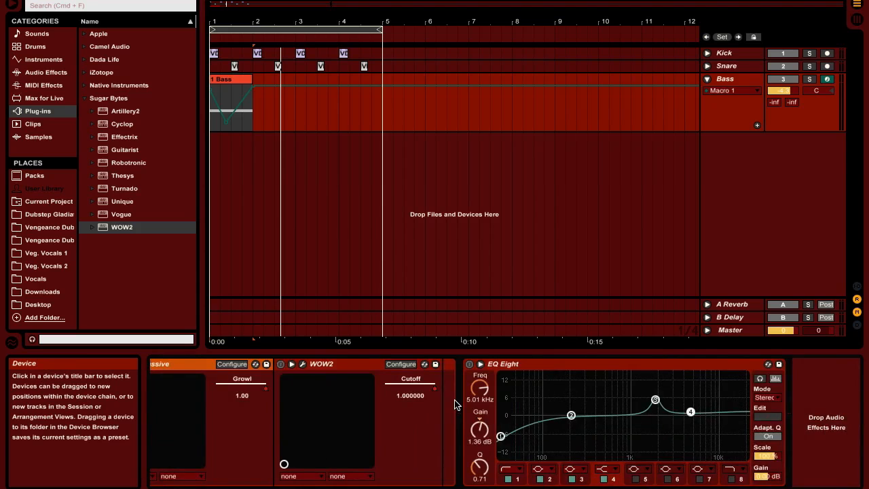
scroll(455, 405, right, 5)
scroll(454, 405, left, 5)
scroll(455, 405, right, 5)
scroll(455, 404, left, 5)
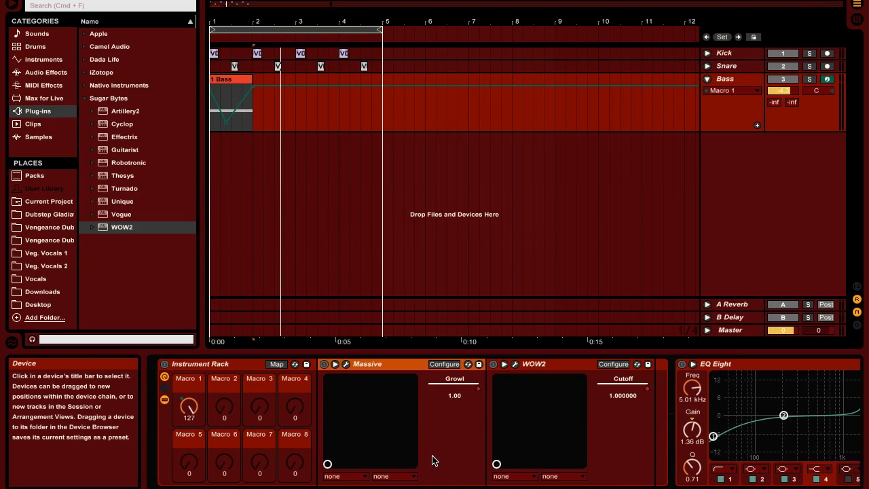
scroll(434, 460, right, 5)
scroll(435, 460, left, 5)
scroll(475, 428, right, 5)
scroll(495, 412, left, 2)
scroll(495, 413, left, 3)
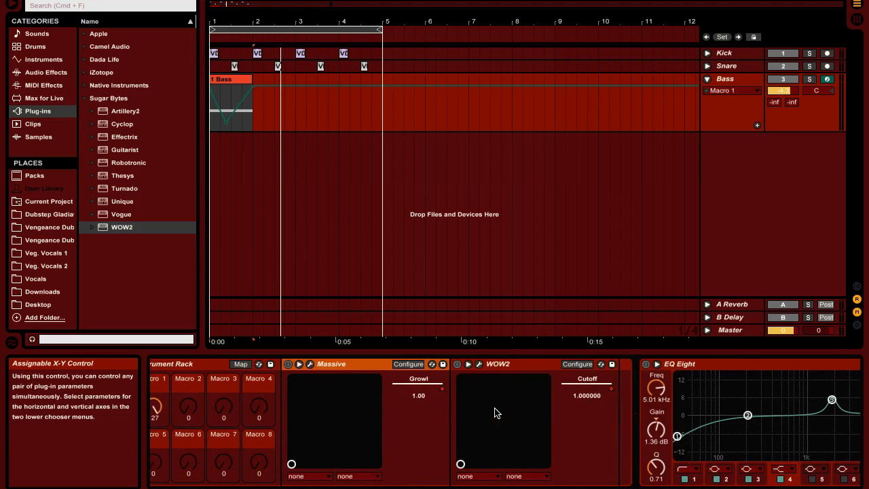
scroll(376, 438, right, 4)
scroll(375, 438, left, 4)
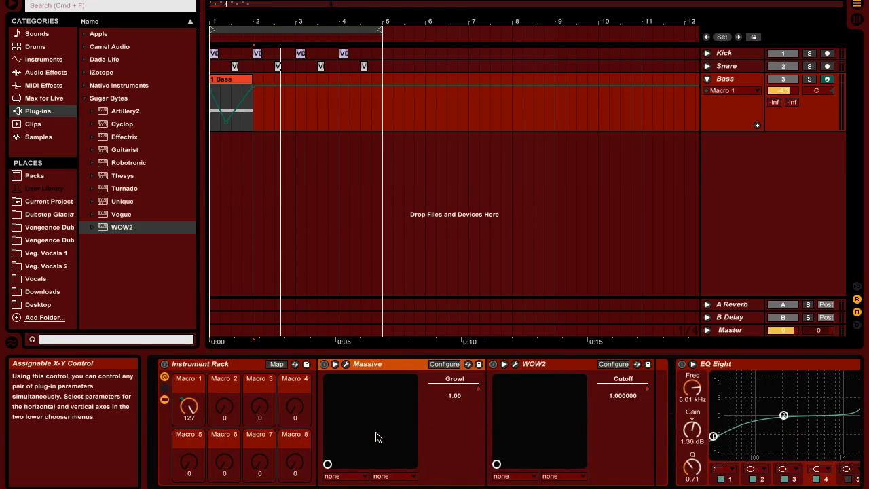